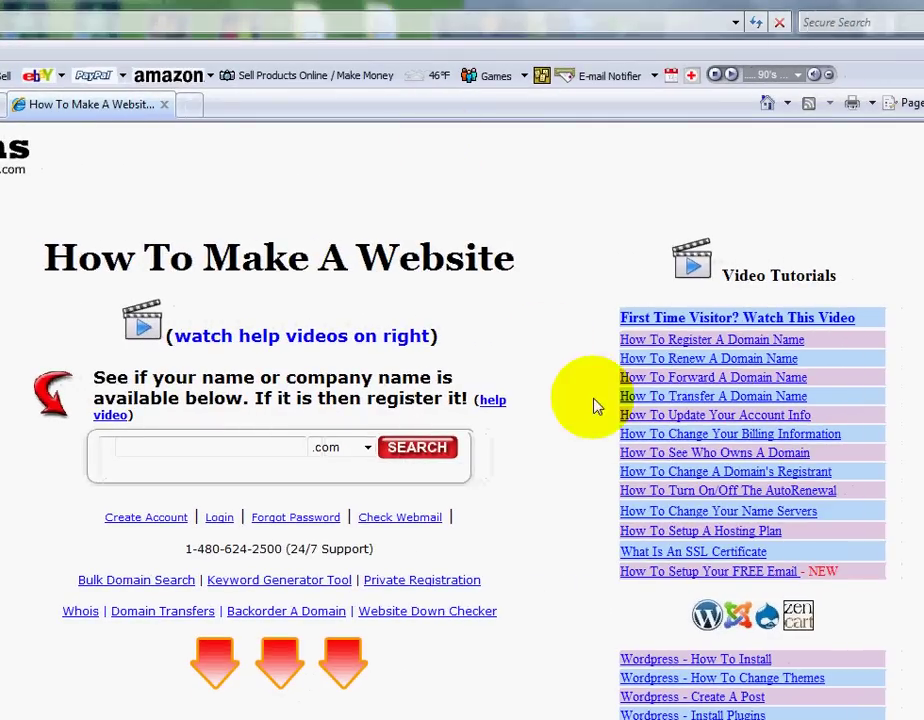
Switch to the Zen Cart storefront tab and scroll through its default front page.
scroll(592, 404, down, 5)
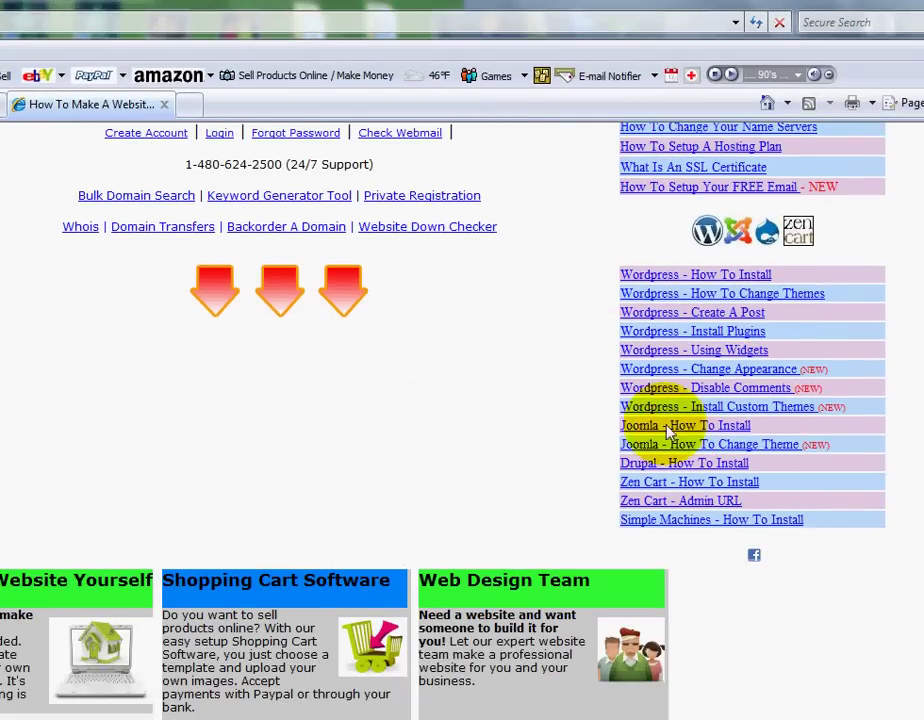
scroll(552, 215, up, 4)
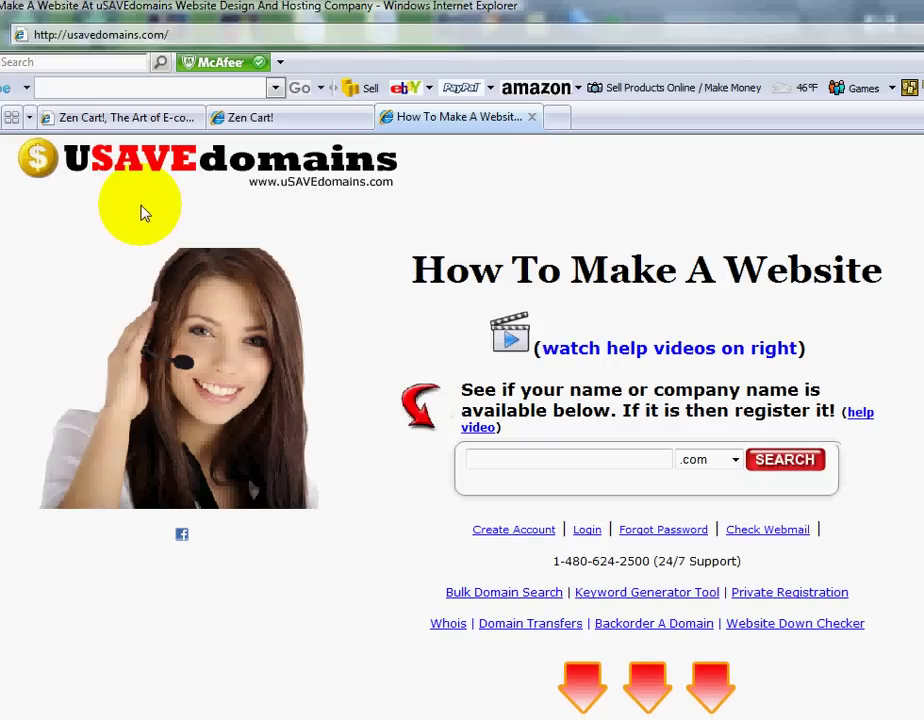
click(122, 117)
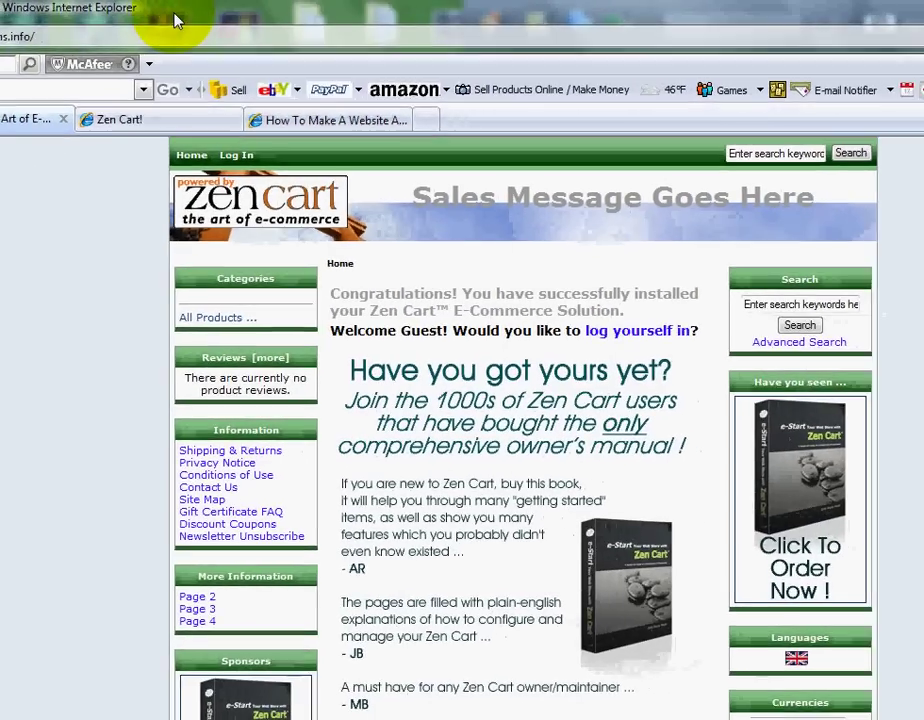
scroll(400, 400, down, 3)
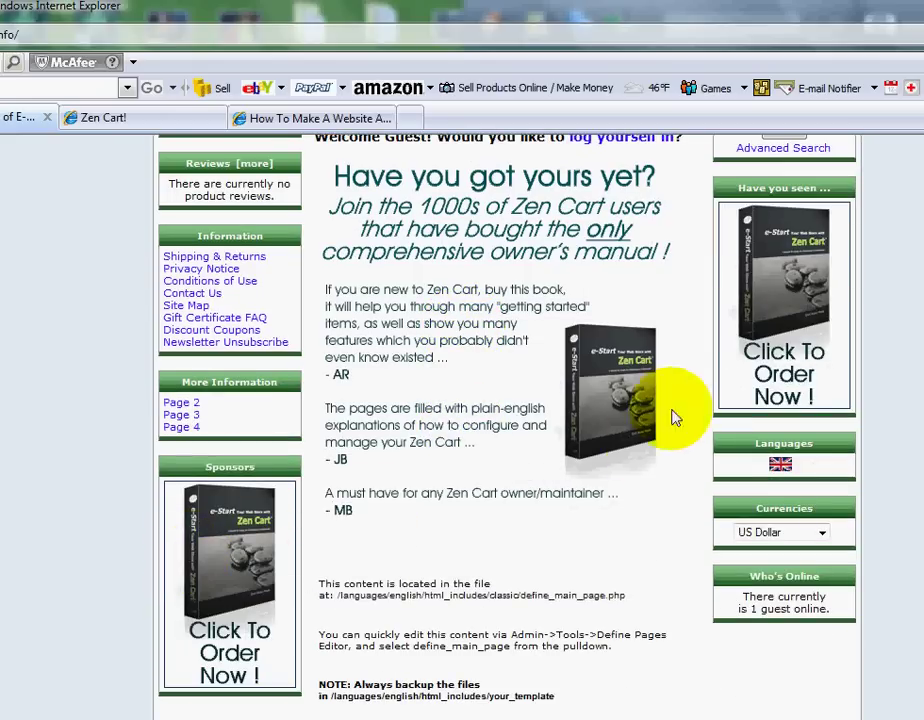
scroll(614, 318, down, 2)
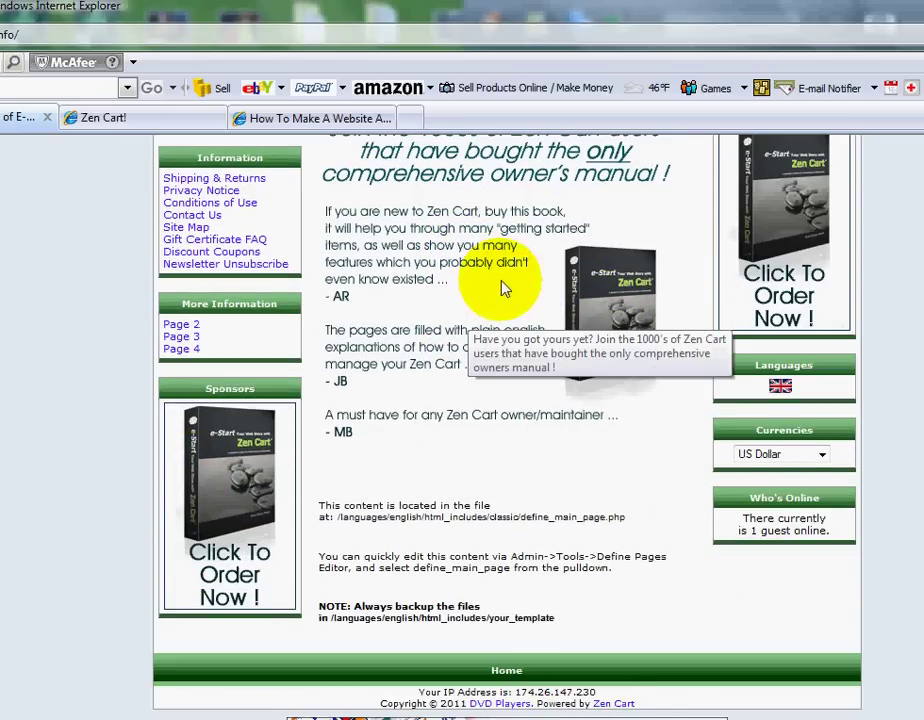
scroll(568, 293, up, 1)
scroll(568, 293, up, 5)
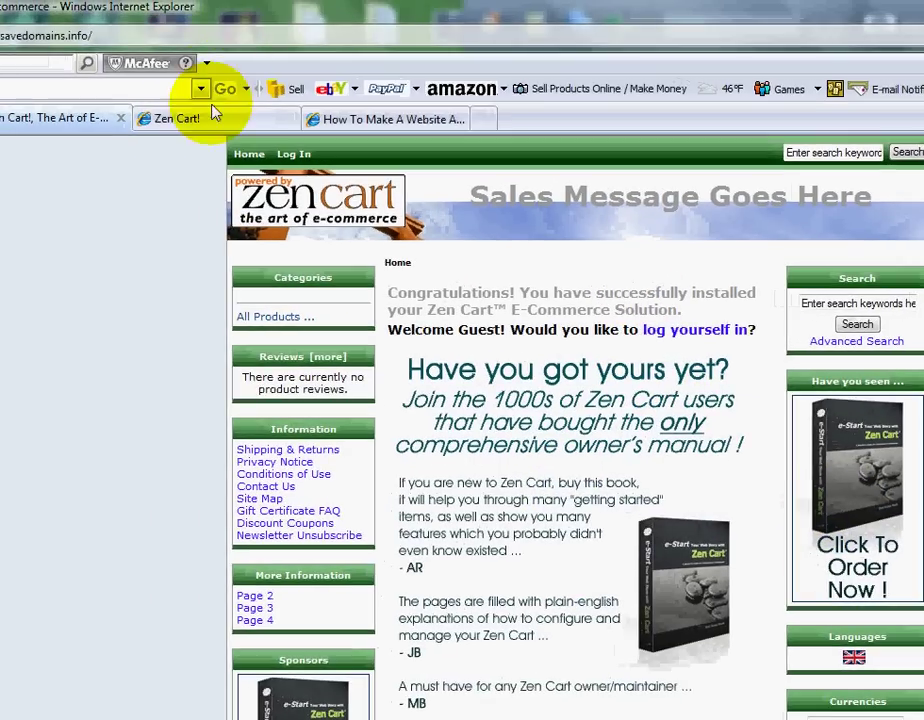
In the admin tab, open Tools > Layout Boxes Controller to list the sideboxes.
click(137, 118)
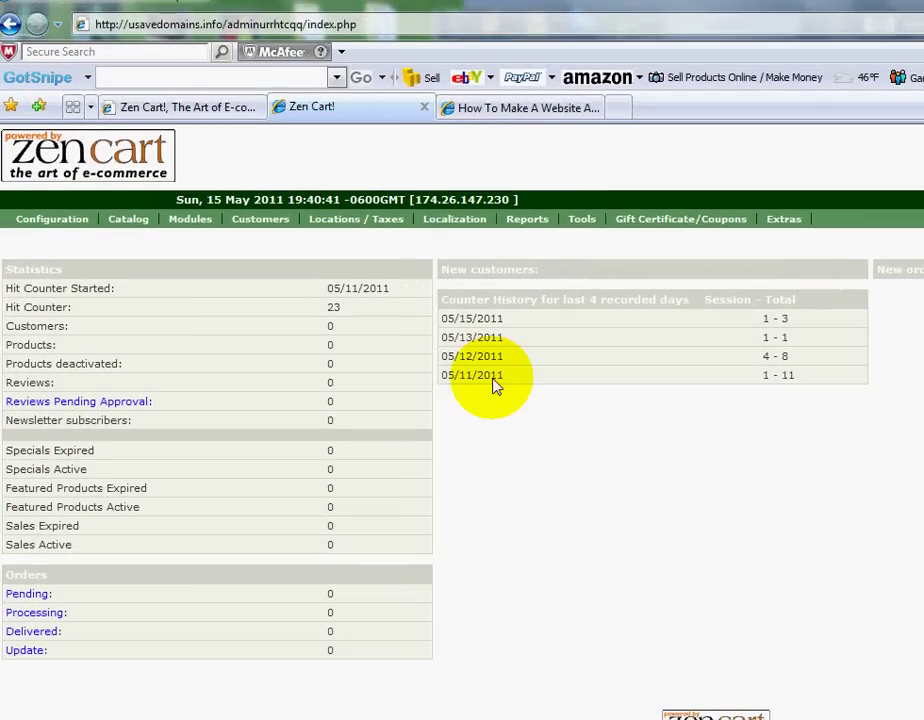
mouse_move(583, 227)
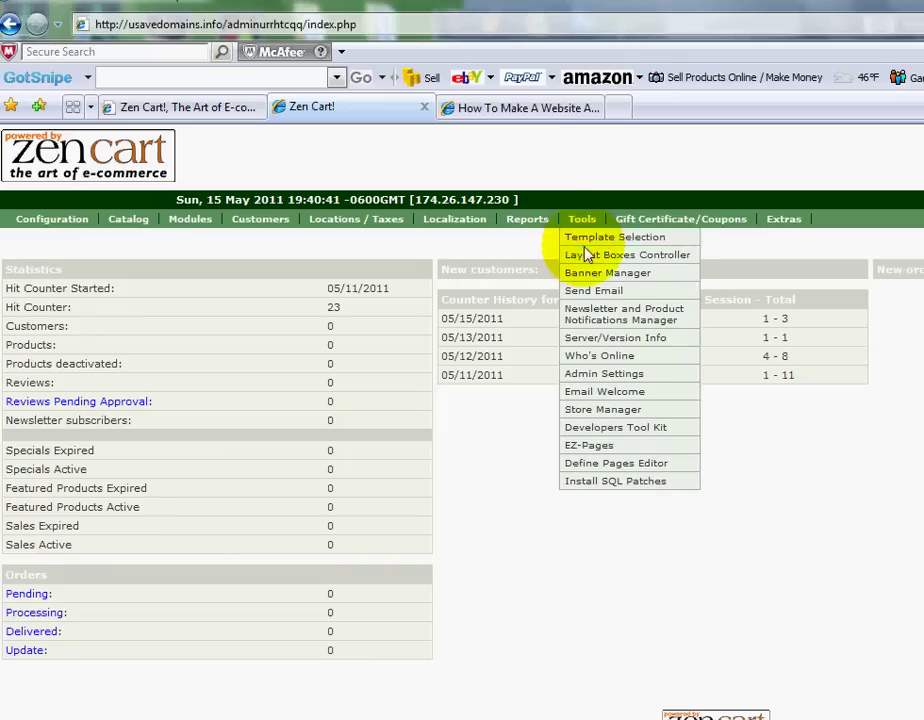
click(648, 258)
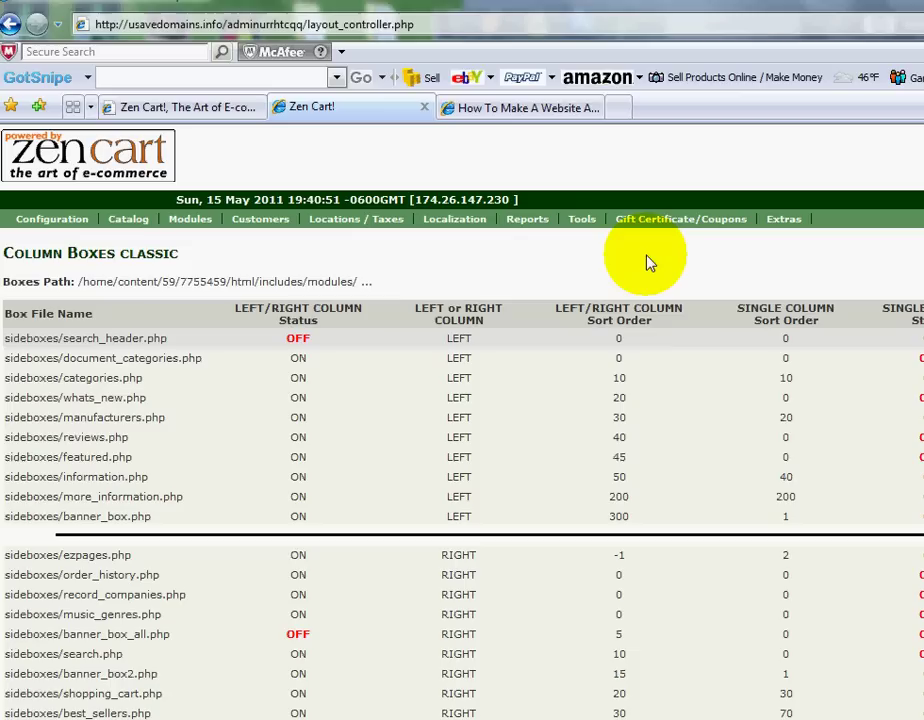
scroll(648, 262, down, 2)
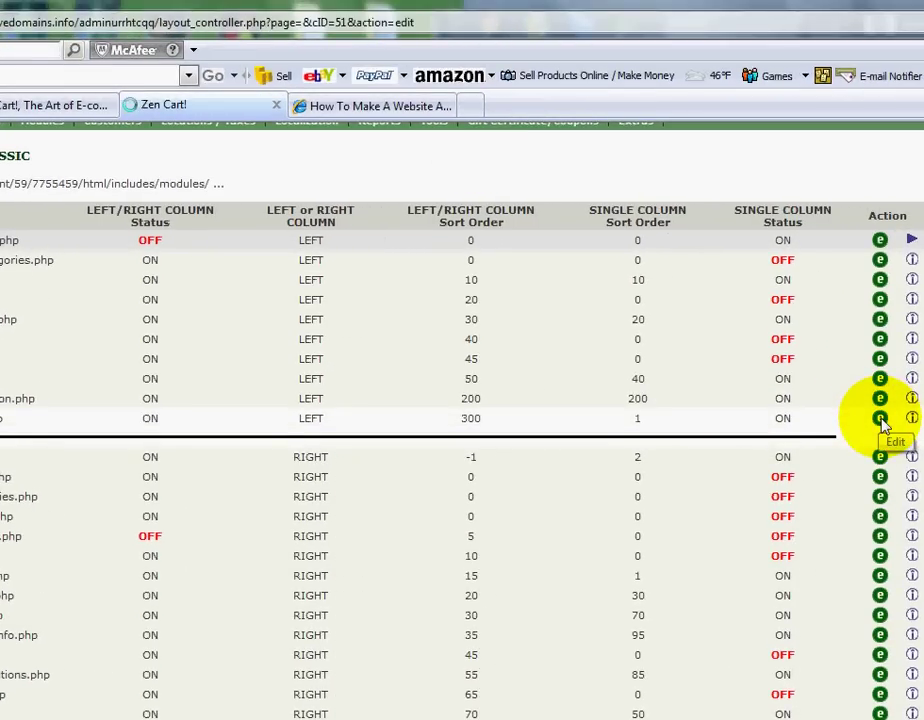
Set banner_box.php to OFF for left/right and single column status, and update.
click(880, 419)
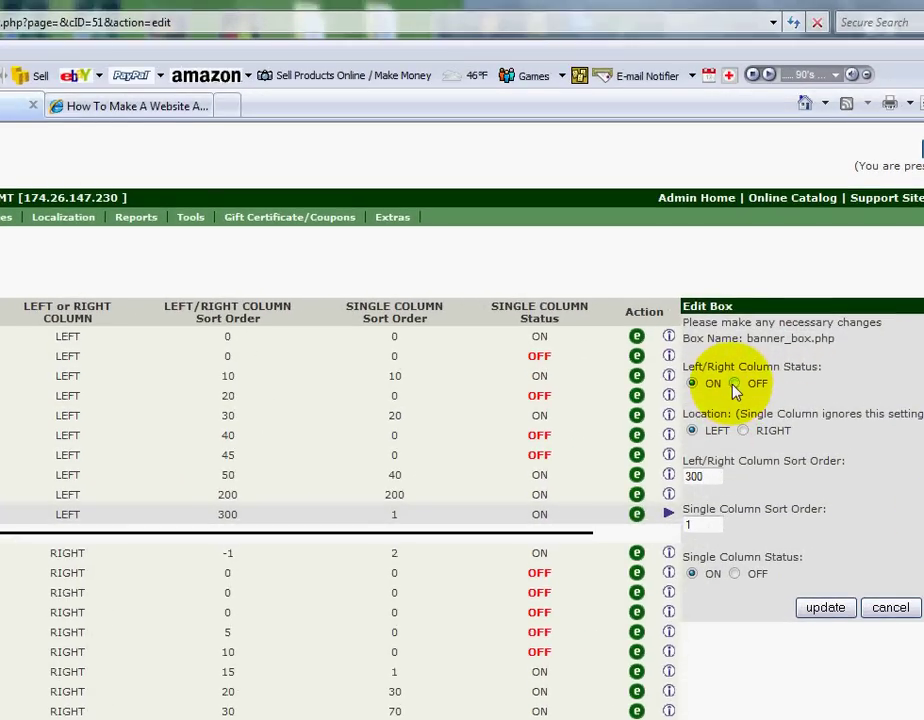
click(735, 385)
click(735, 574)
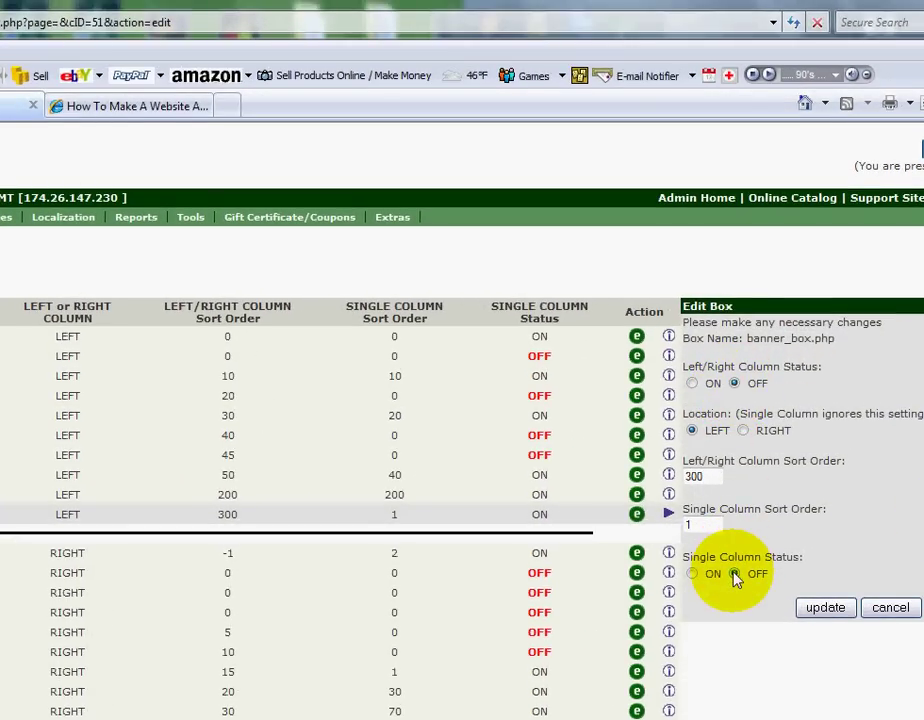
click(826, 608)
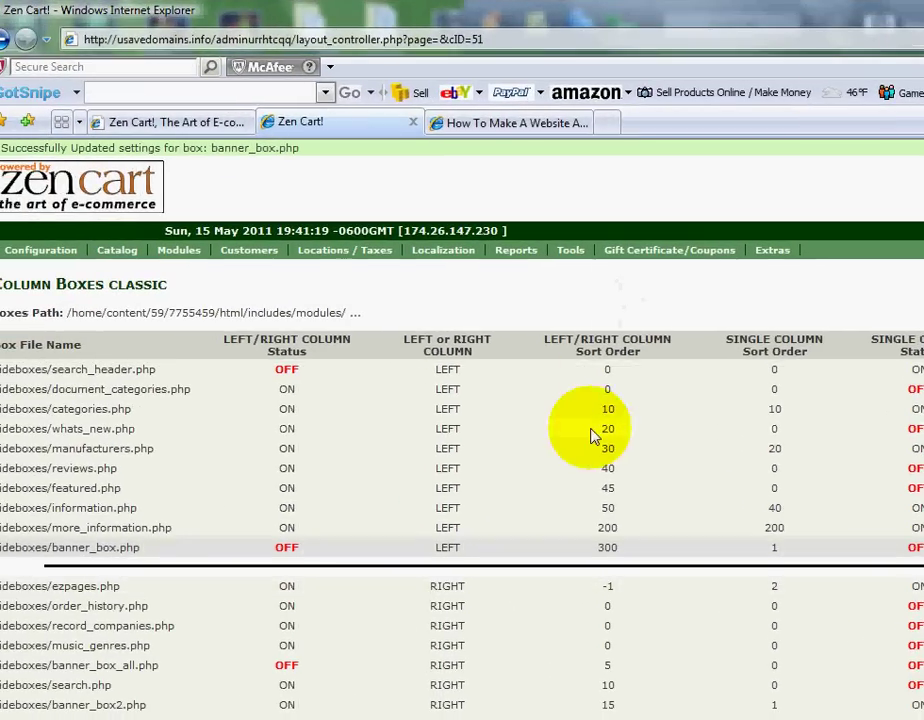
scroll(585, 435, down, 3)
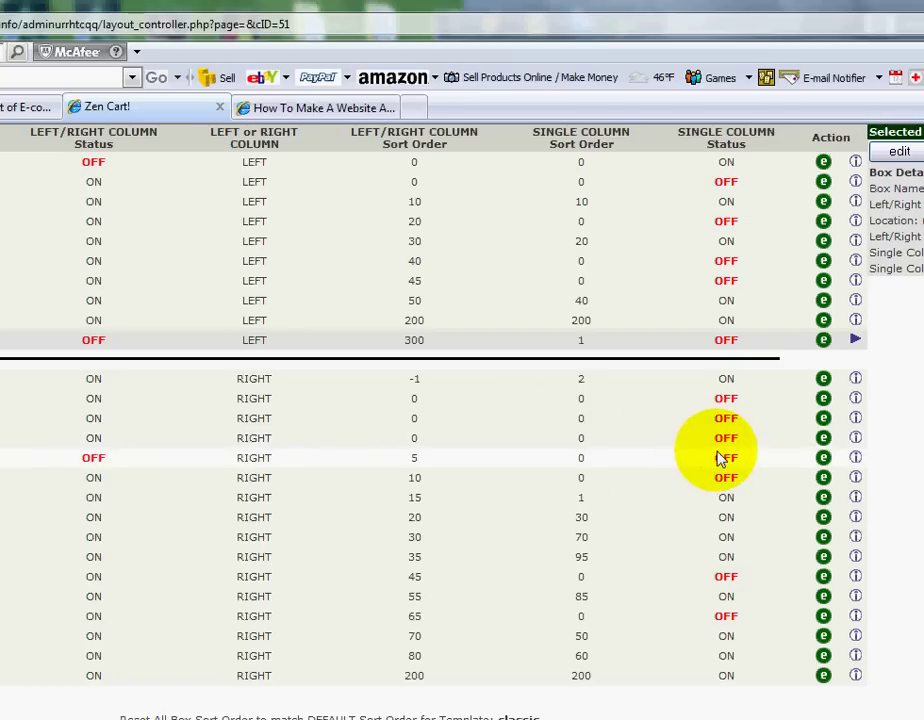
Switch banner_box2.php OFF in both column layouts, then view the storefront.
click(822, 462)
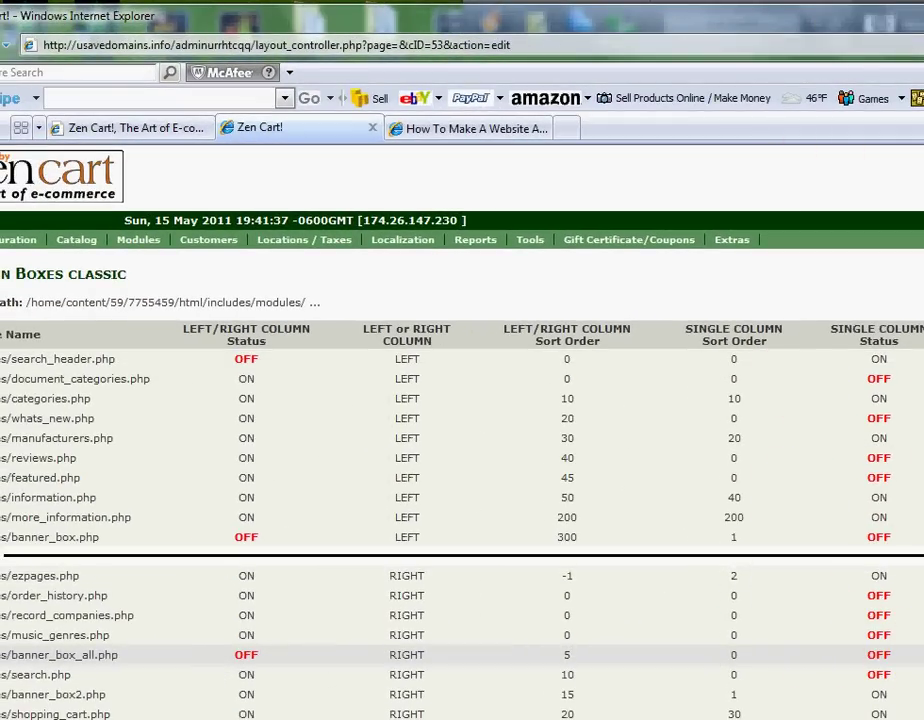
scroll(186, 697, down, 2)
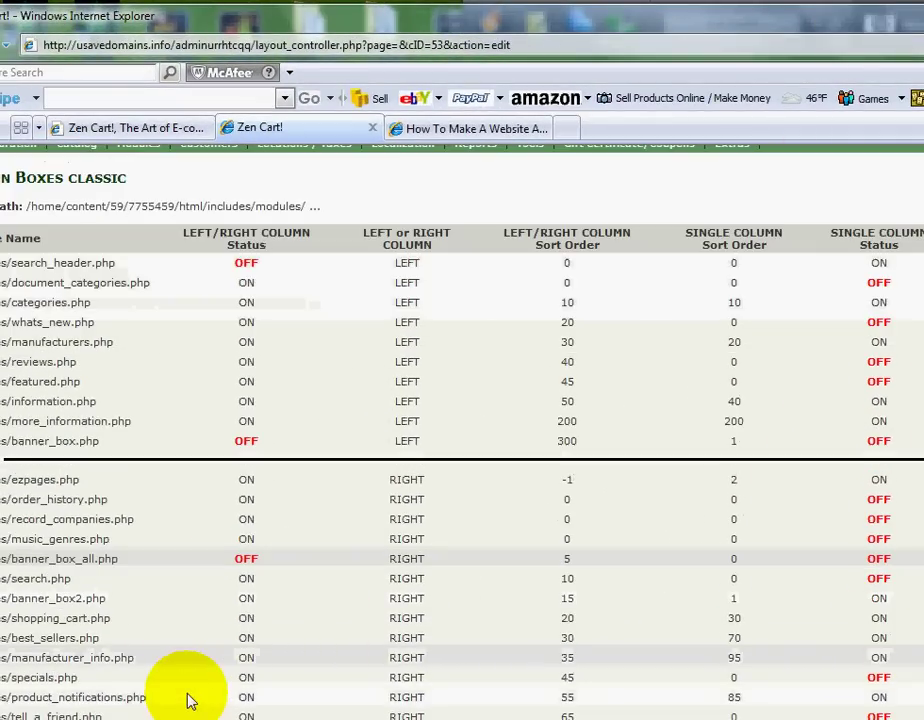
scroll(145, 708, down, 2)
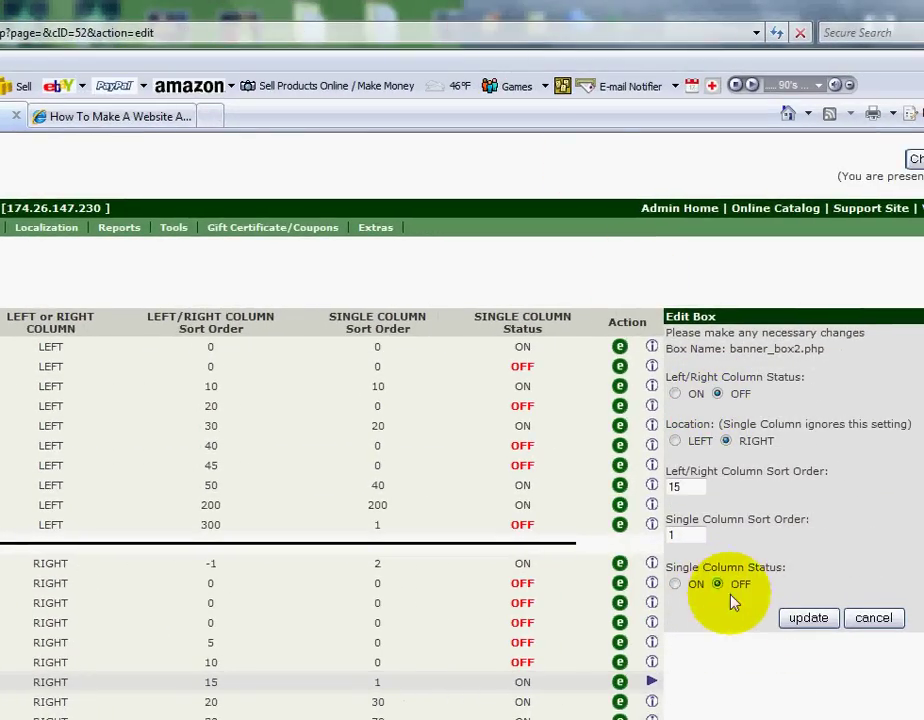
click(808, 618)
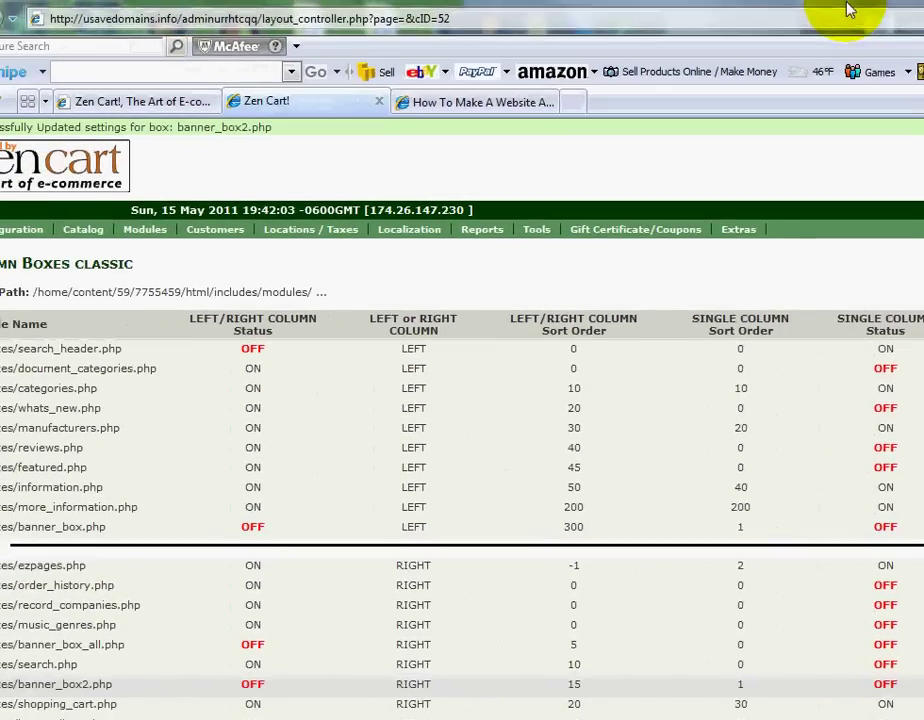
click(196, 104)
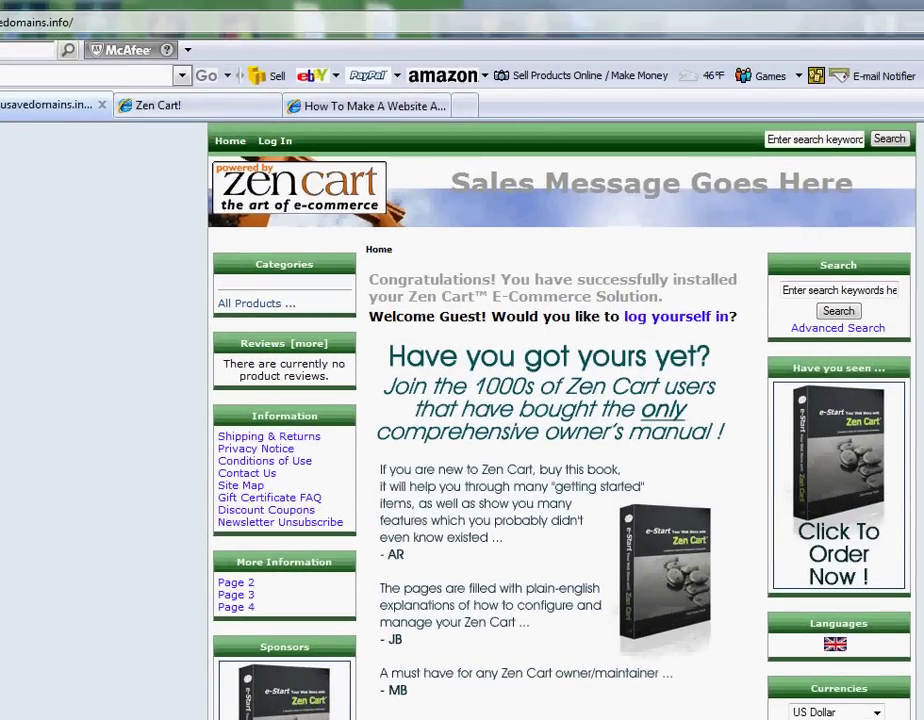
Check the storefront no longer shows the Sponsors or Have you seen boxes, then return to admin.
scroll(560, 420, down, 2)
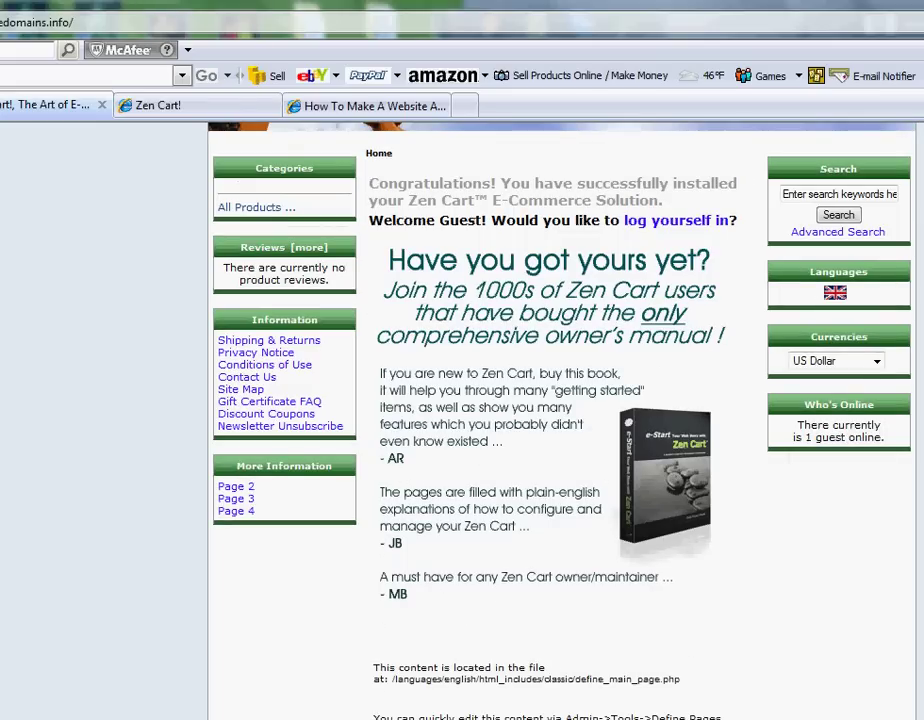
scroll(538, 400, down, 4)
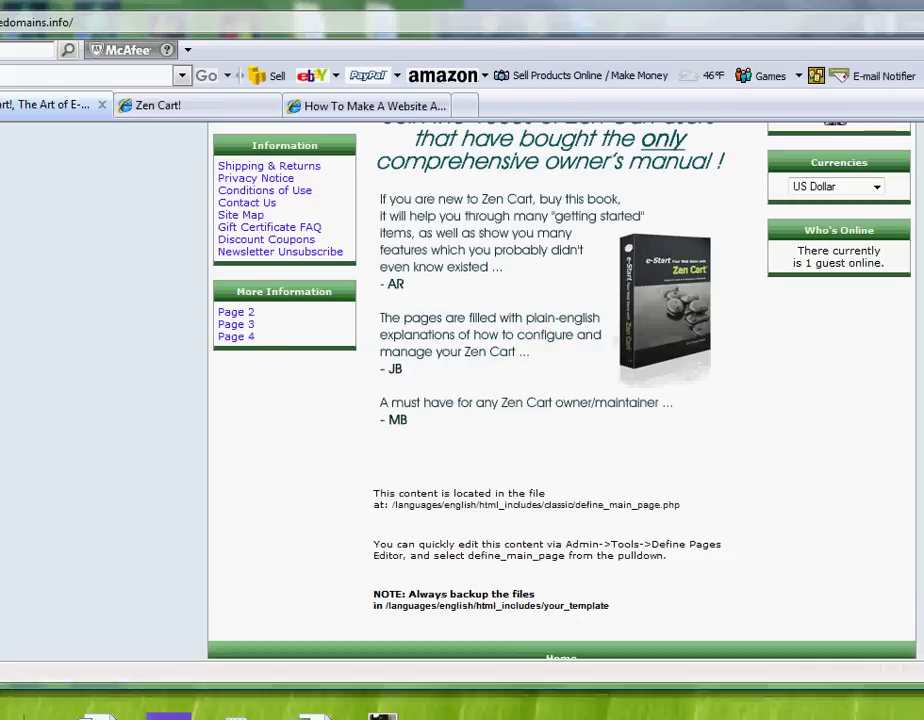
scroll(560, 400, down, 2)
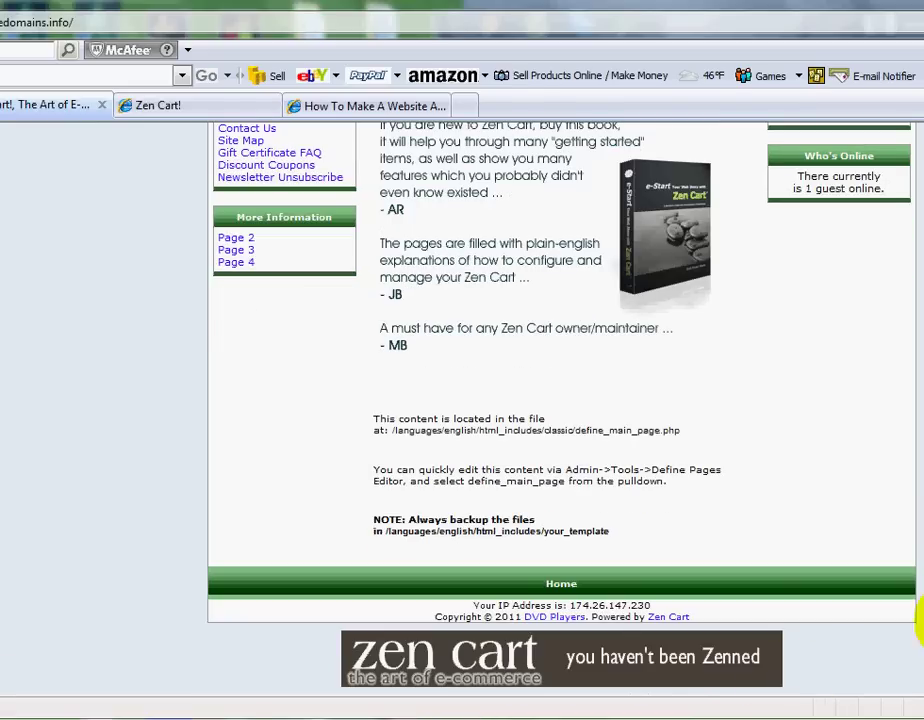
scroll(915, 530, up, 3)
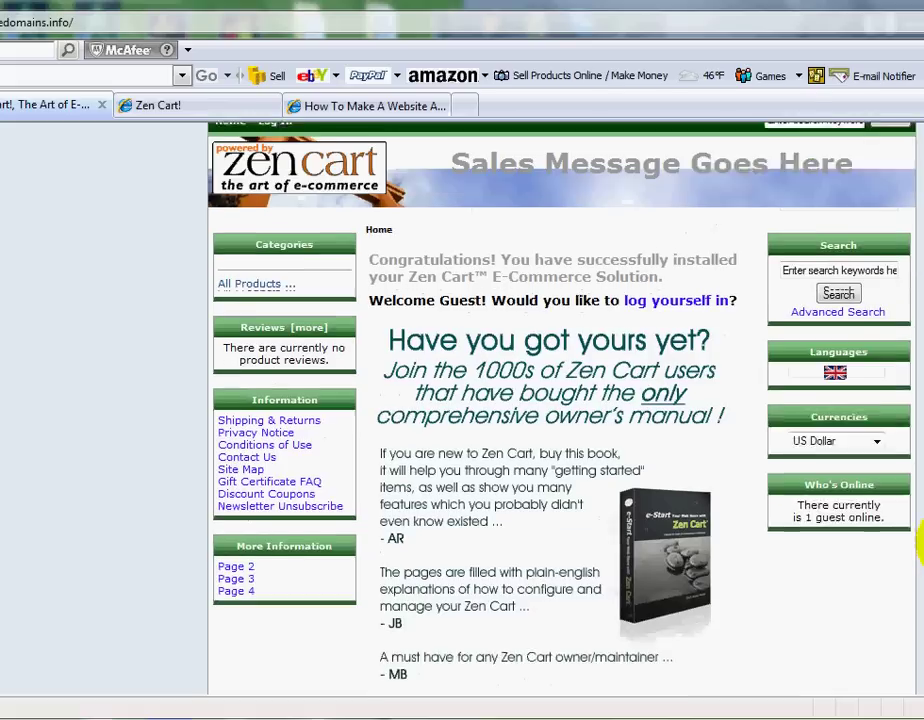
scroll(918, 548, up, 1)
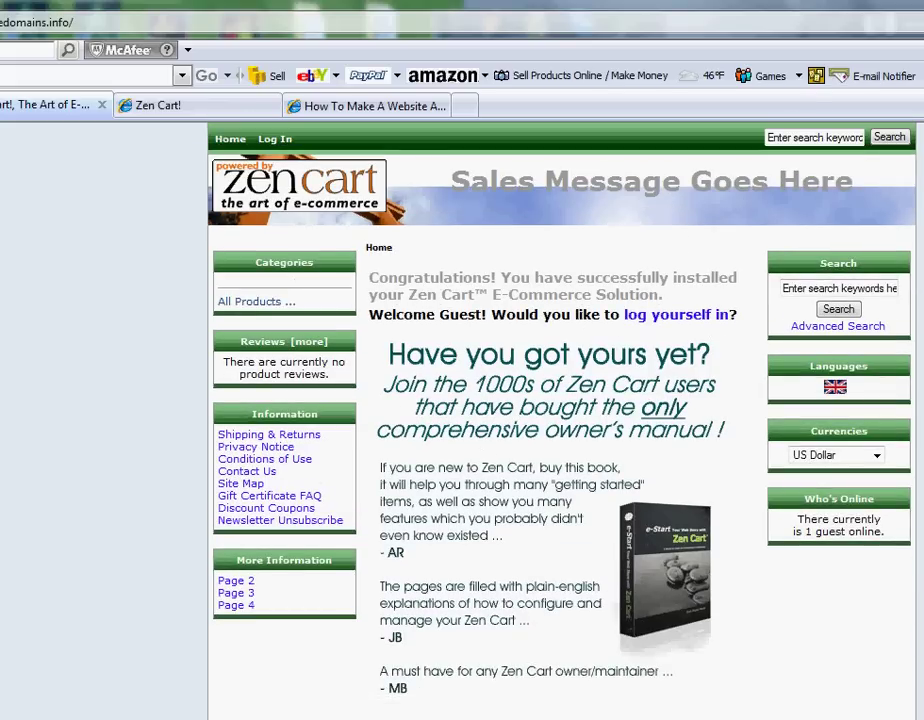
click(160, 106)
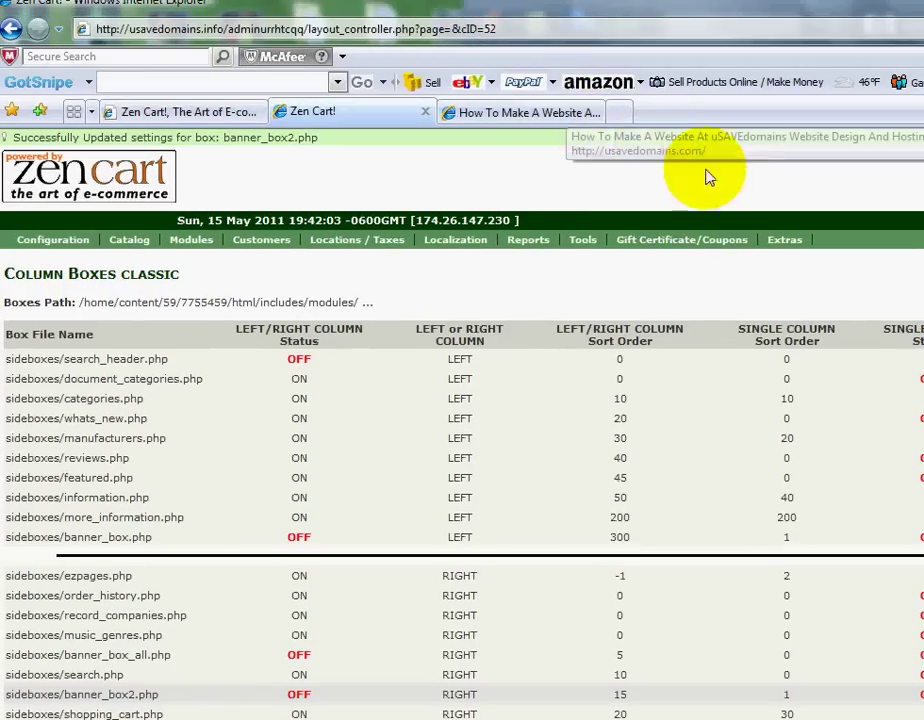
Open define_main_page.php in the Tools > Define Pages Editor.
mouse_move(586, 248)
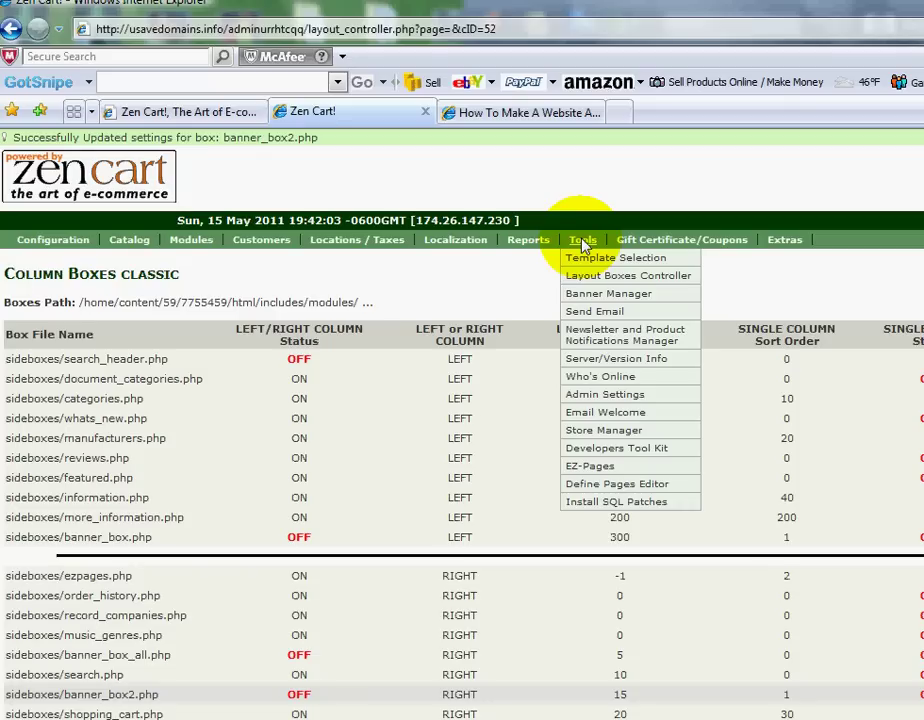
click(614, 486)
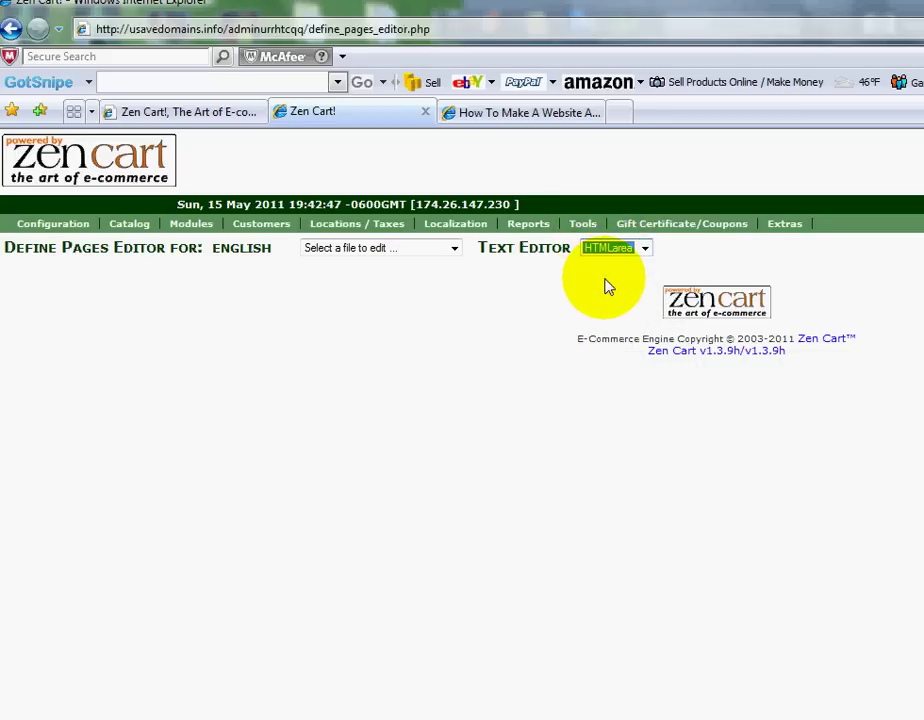
click(384, 250)
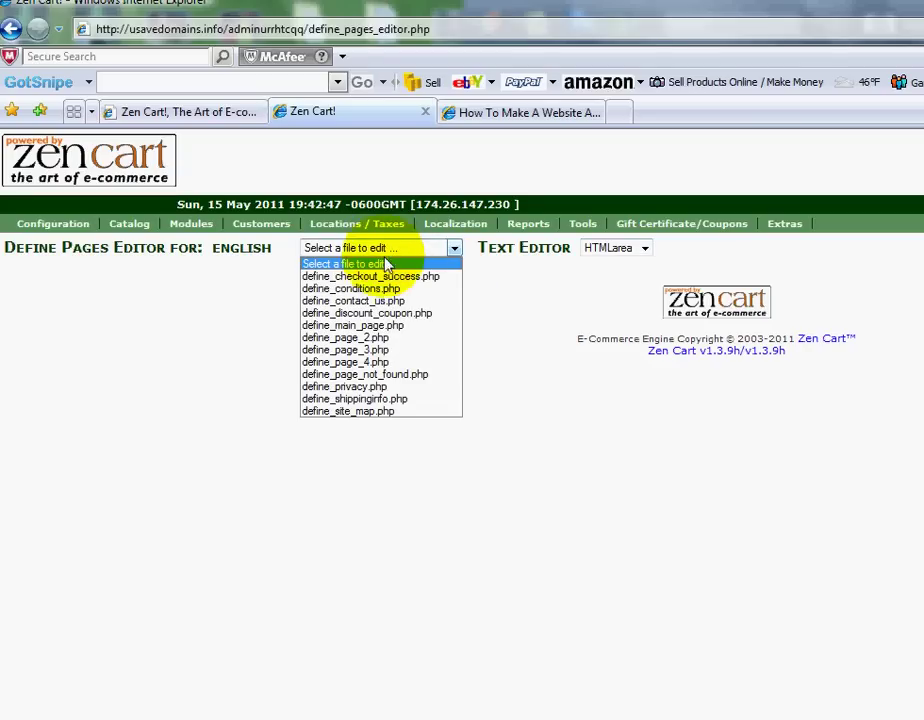
click(367, 327)
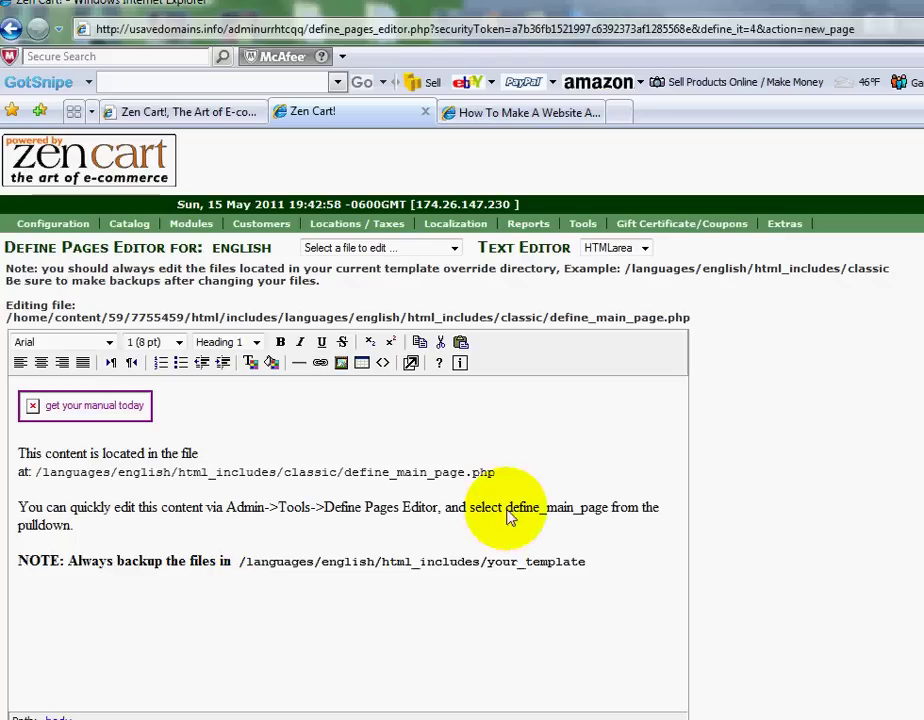
Delete the main page's default text and image, leaving the line 'This is My New Storefront'.
drag(598, 567, 45, 415)
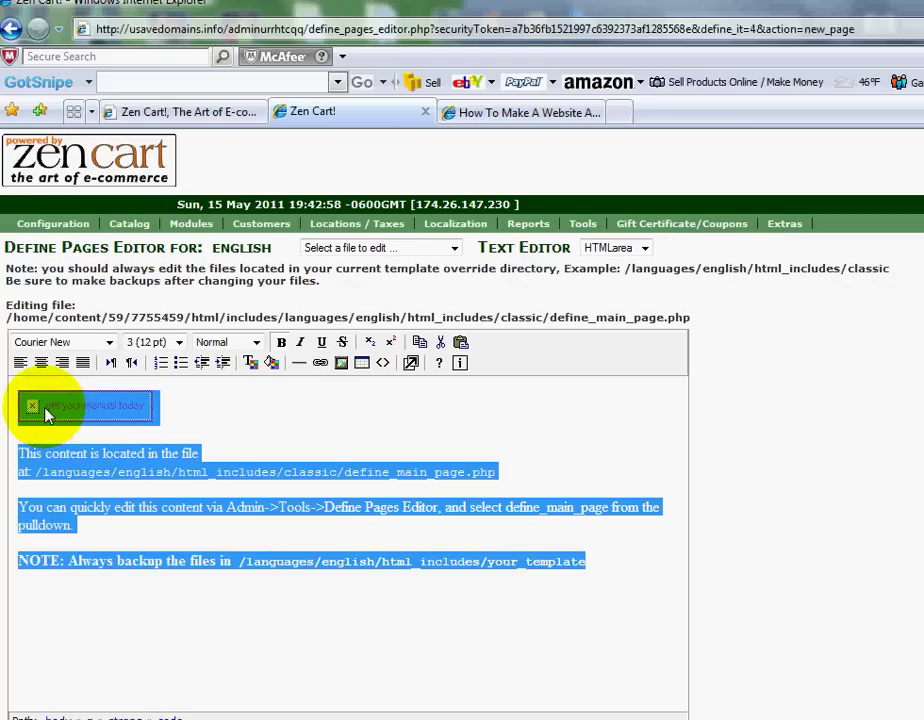
key(Delete)
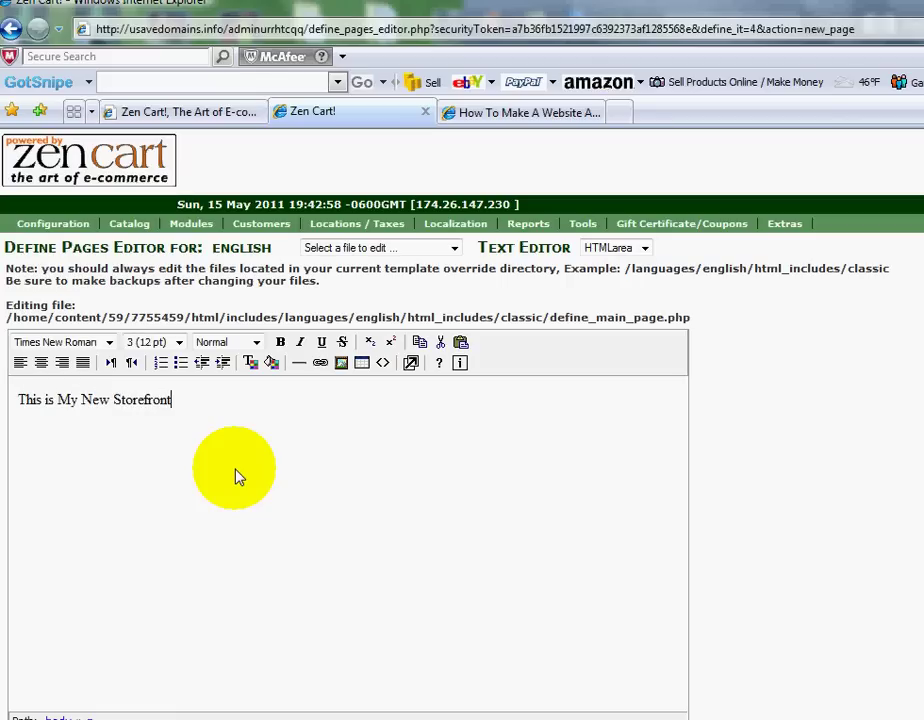
drag(176, 401, 4, 412)
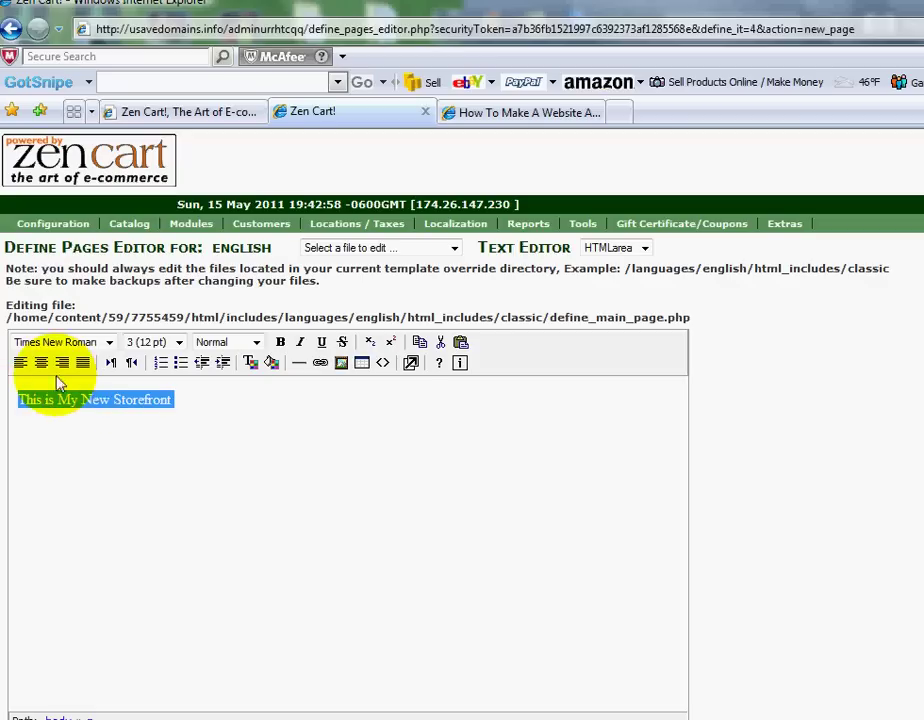
Style 'This is My New Storefront' as blue 36 pt Verdana and save the main page.
click(108, 342)
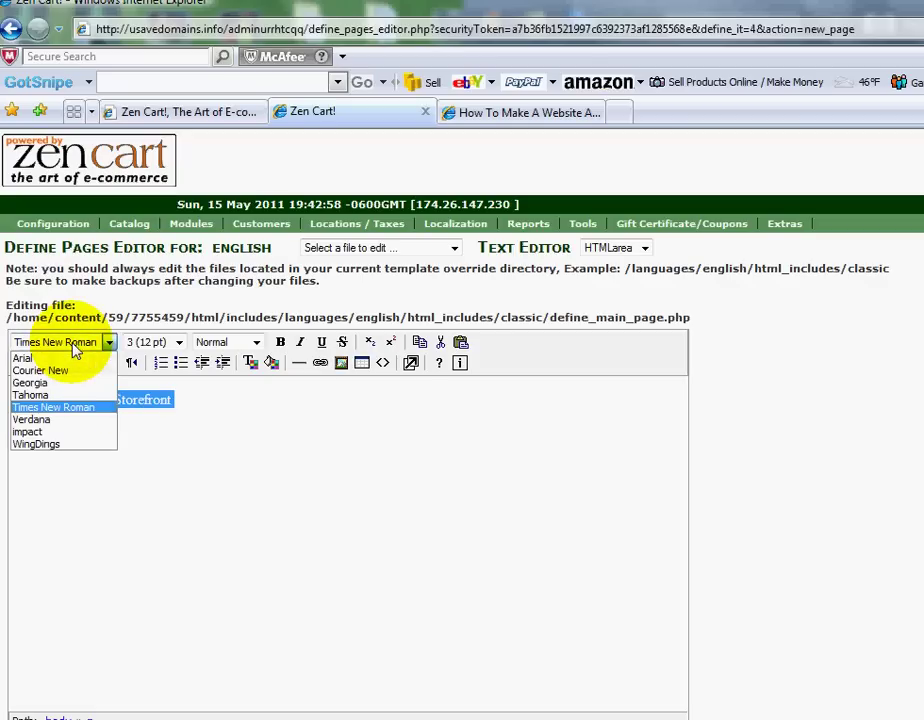
click(57, 428)
click(179, 342)
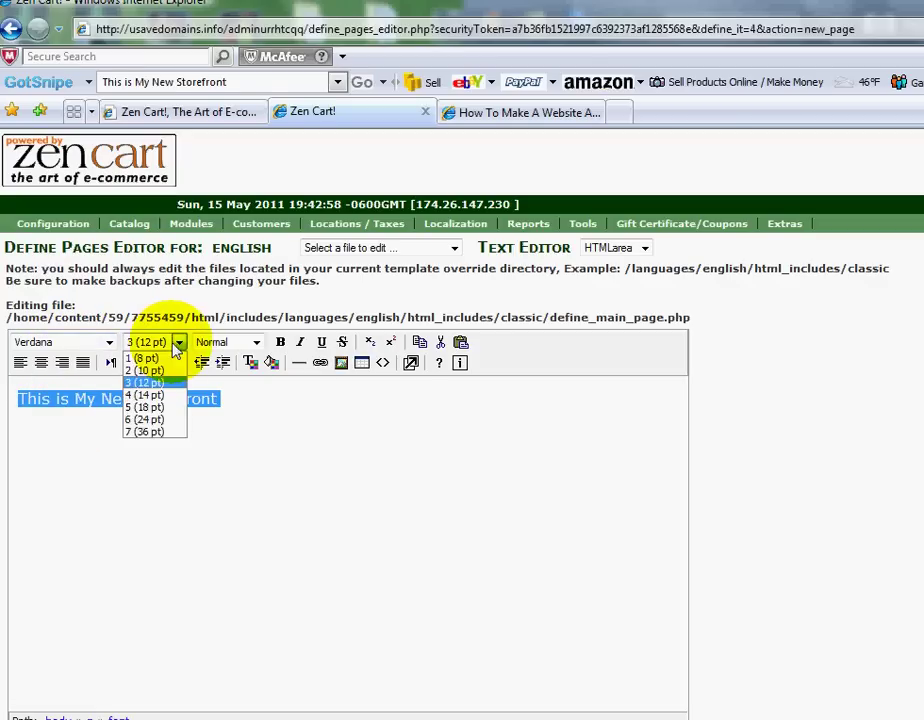
click(155, 432)
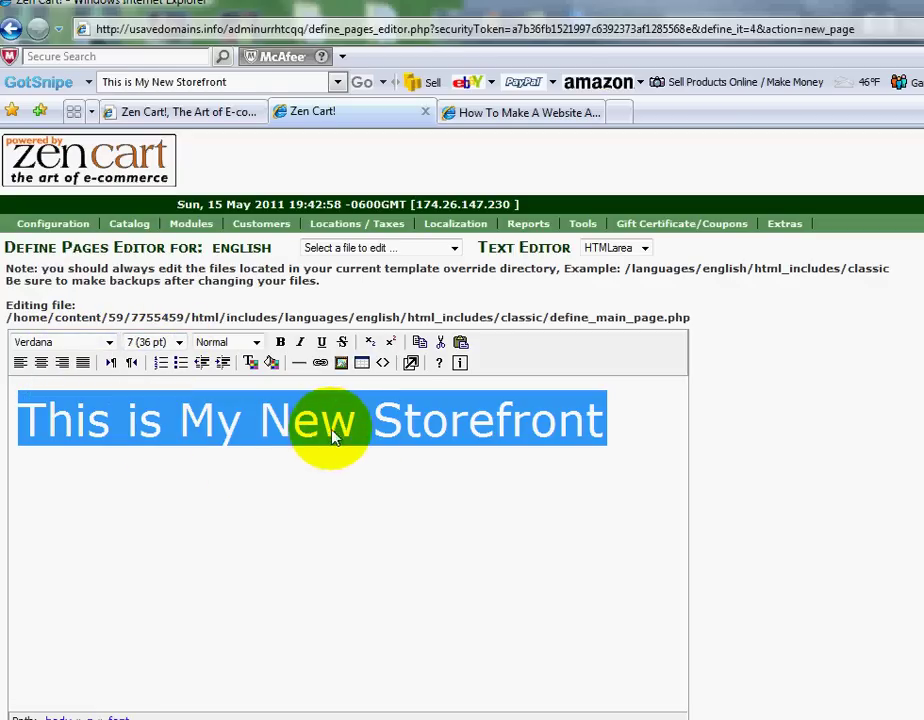
click(281, 342)
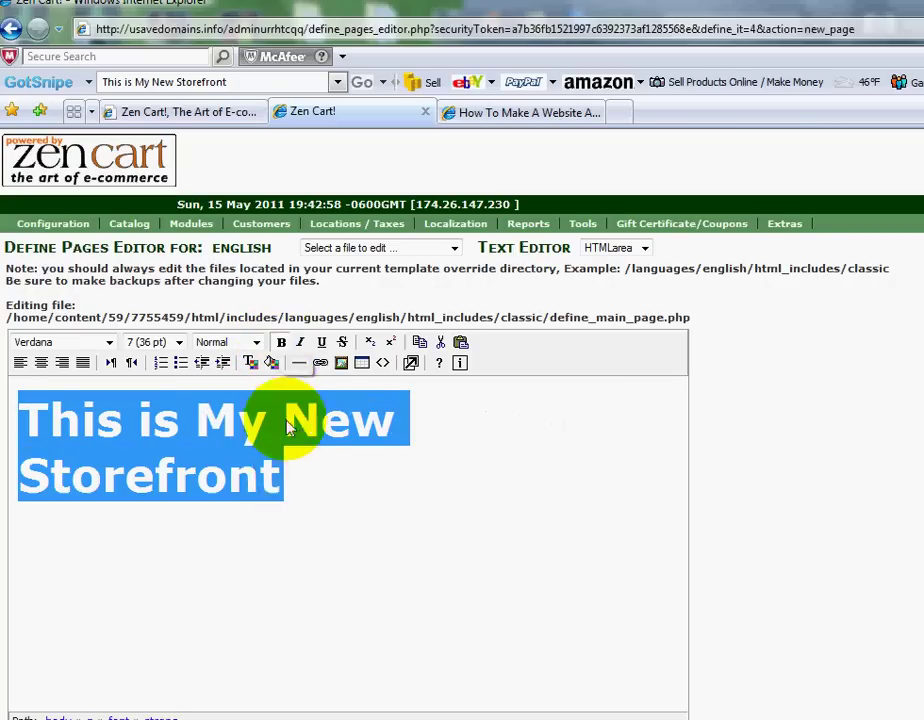
click(281, 342)
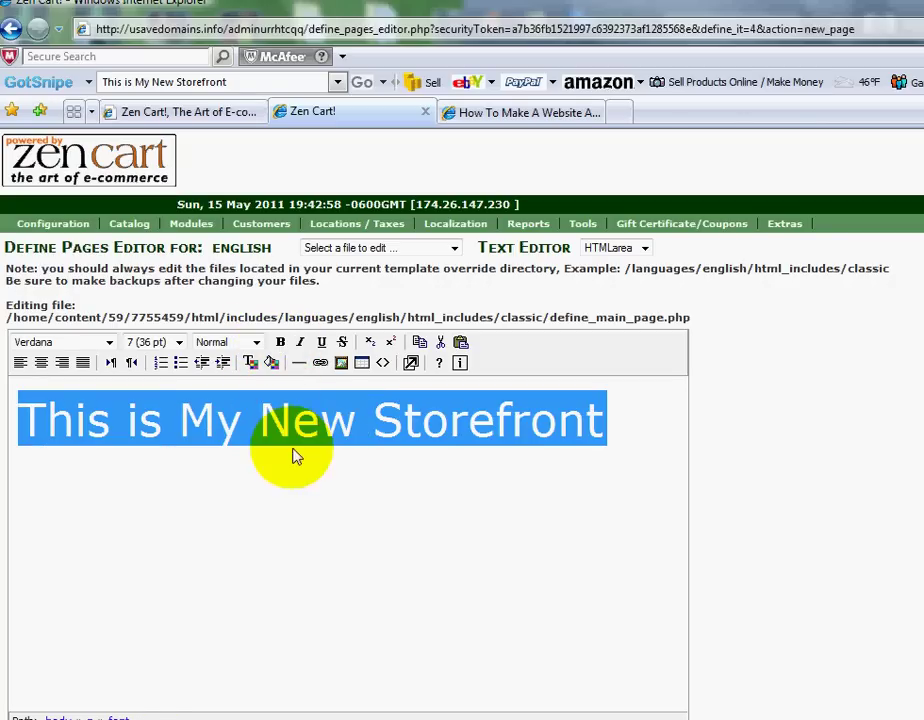
click(252, 364)
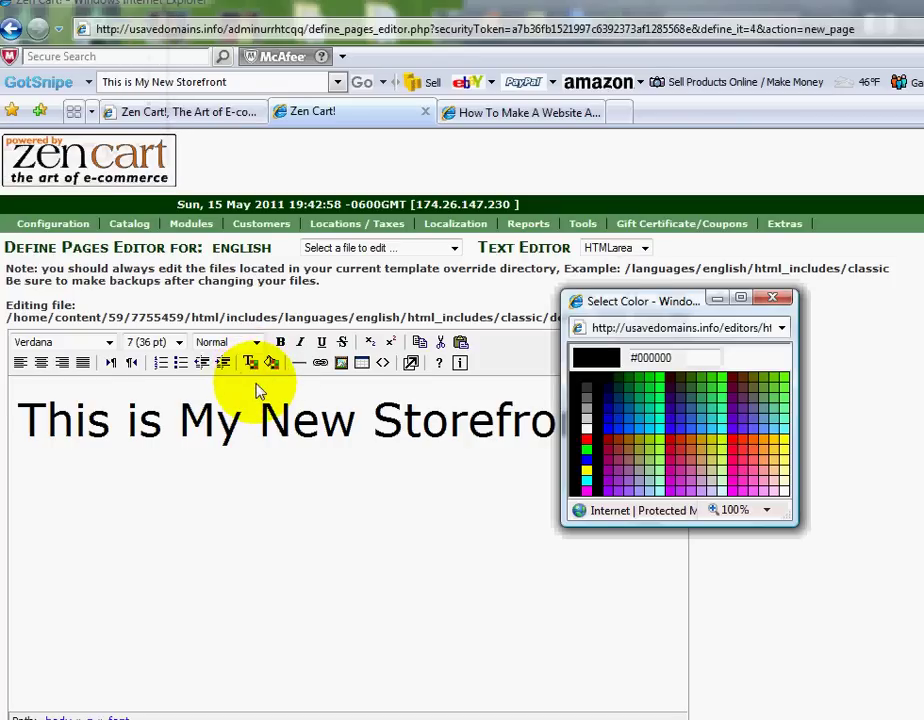
click(586, 468)
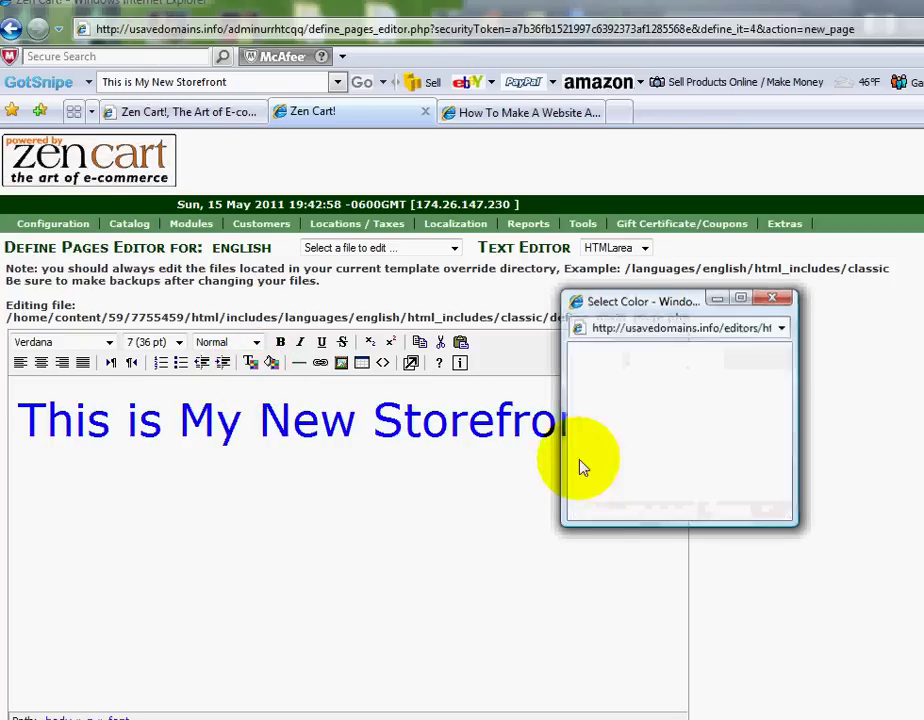
click(495, 470)
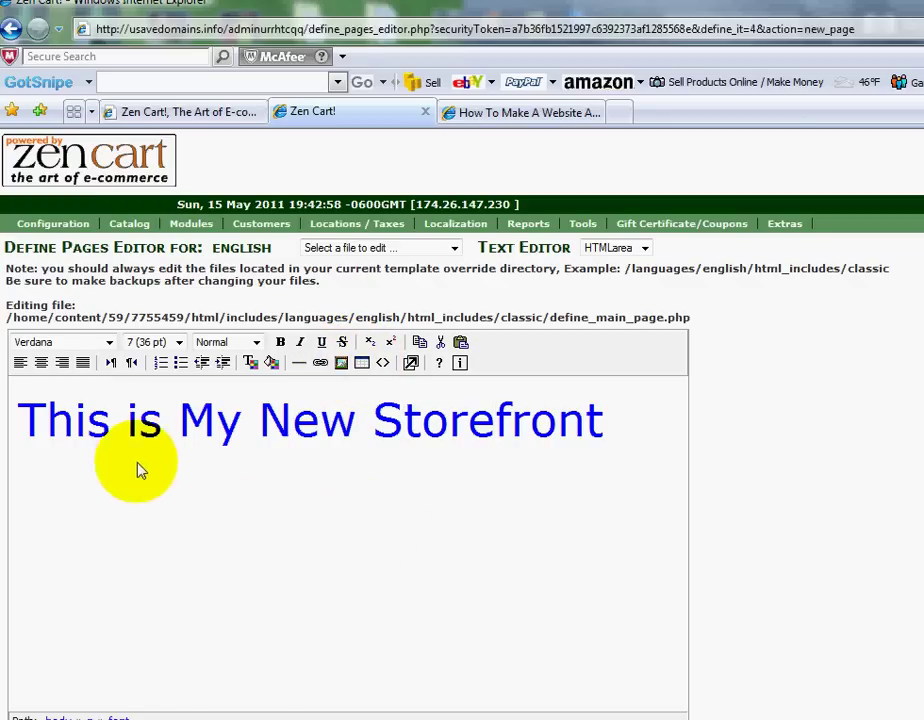
scroll(478, 652, down, 2)
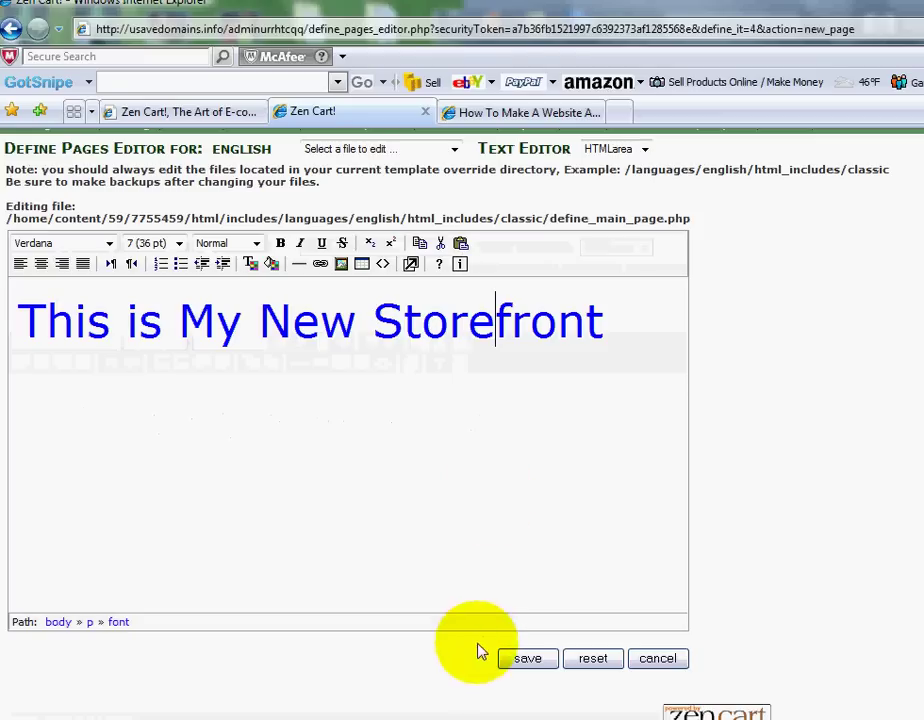
click(528, 661)
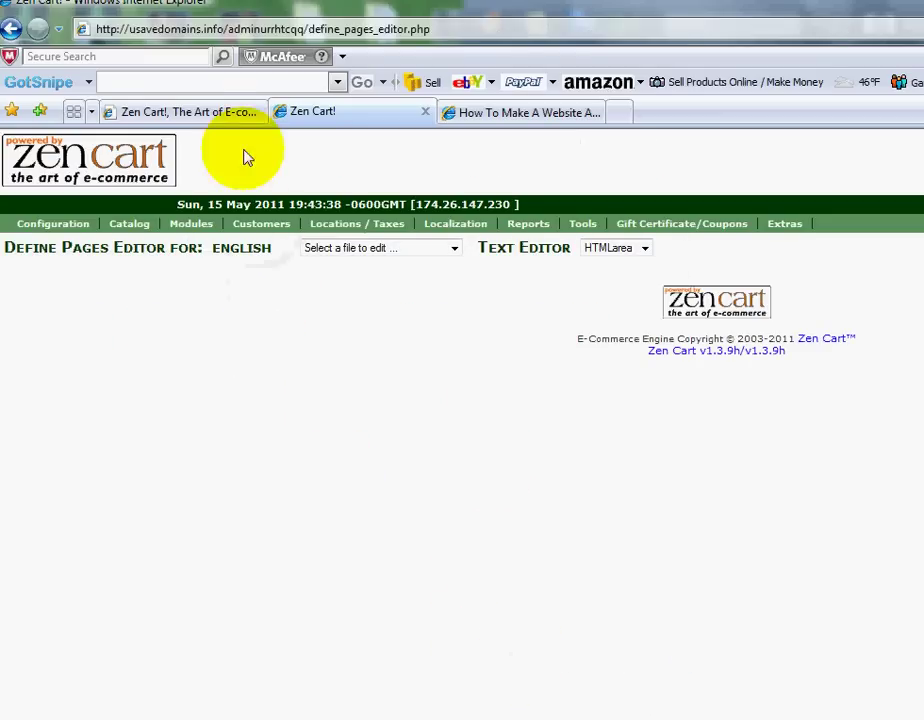
click(190, 112)
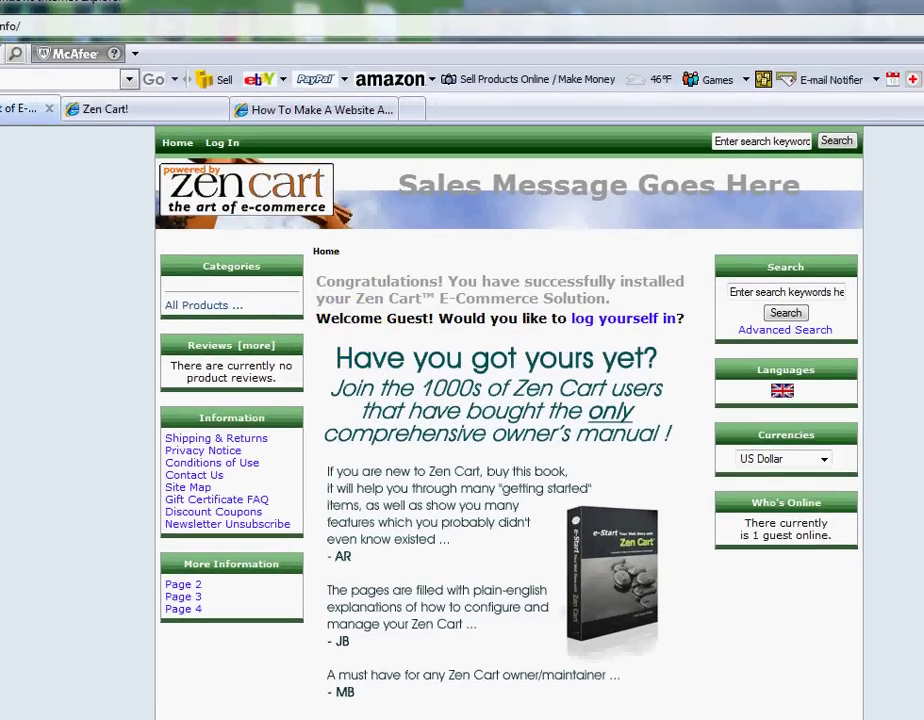
key(F5)
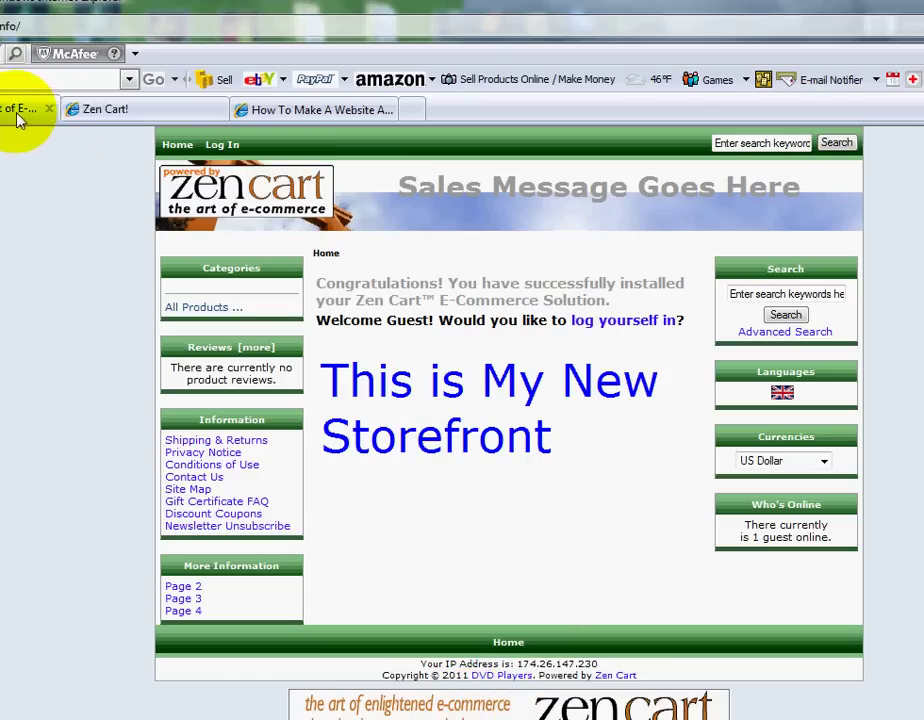
click(160, 112)
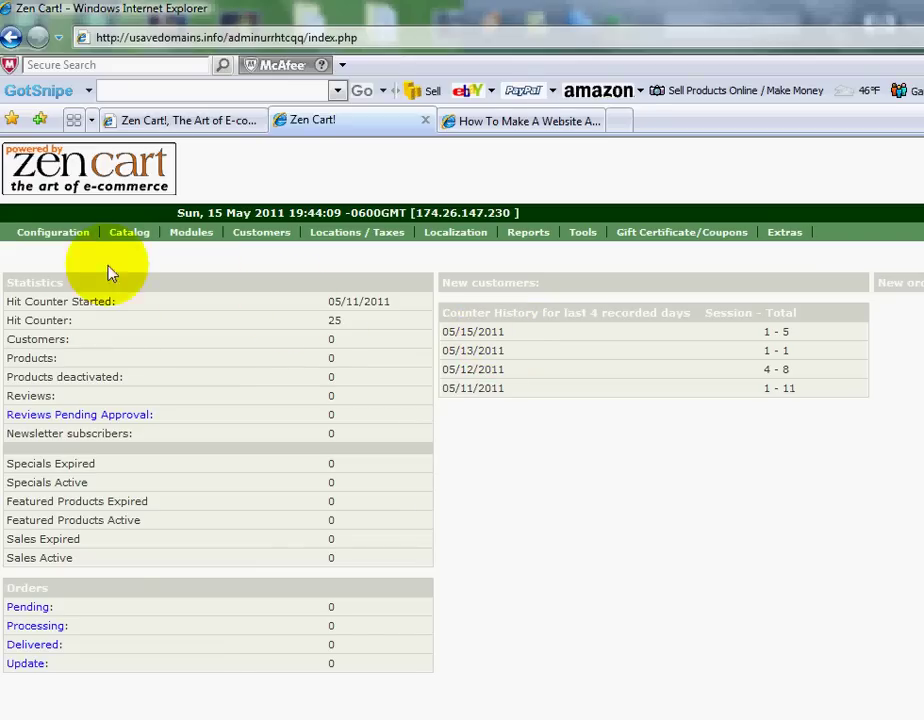
Open Configuration > Layout Settings and scroll down to the Banner Display Groups rows.
mouse_move(50, 245)
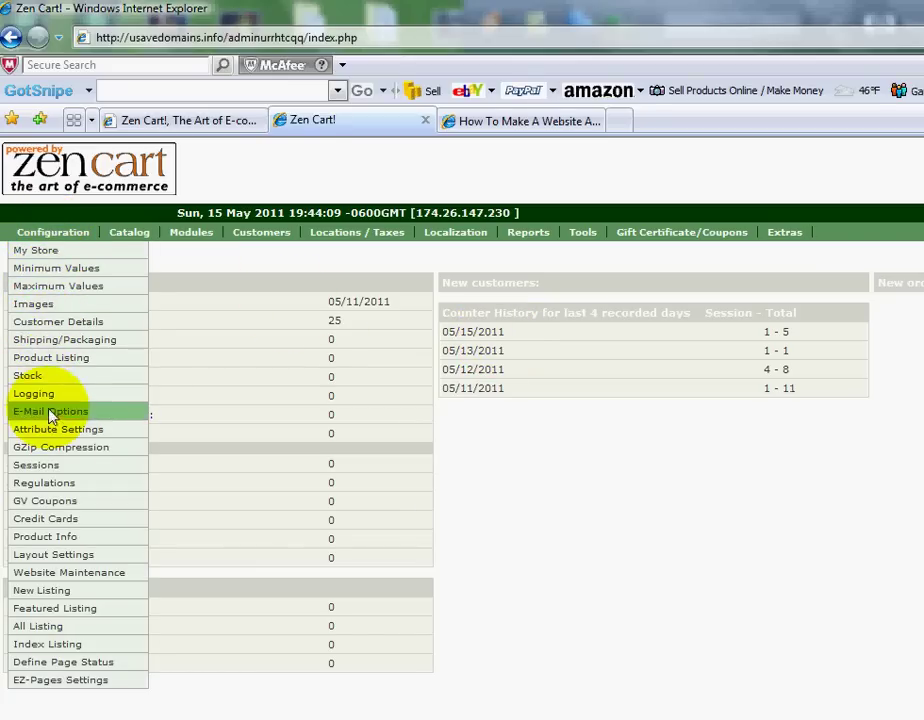
click(52, 560)
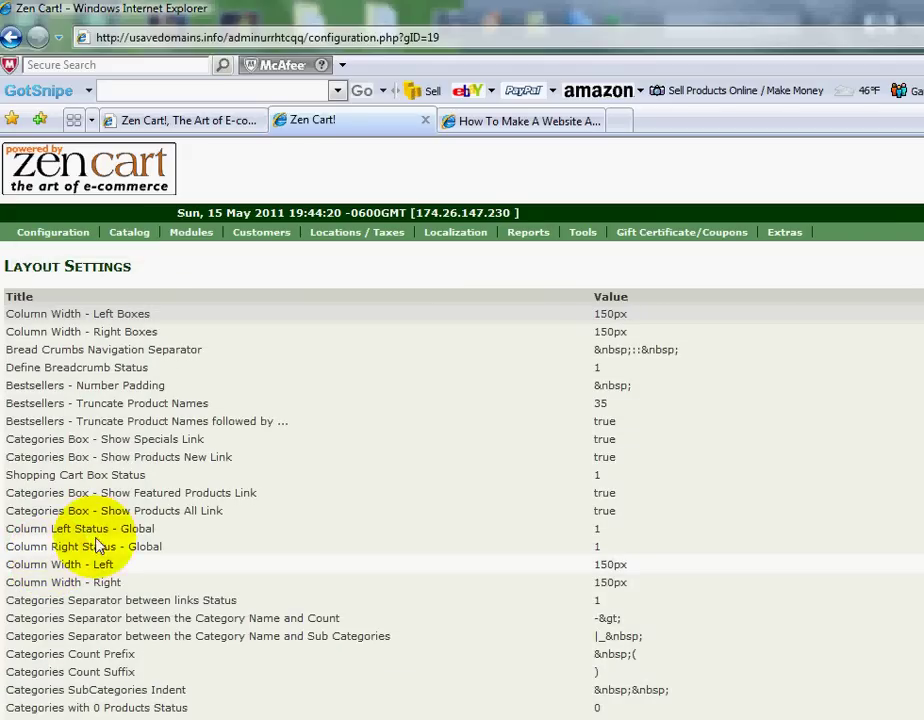
scroll(192, 447, down, 3)
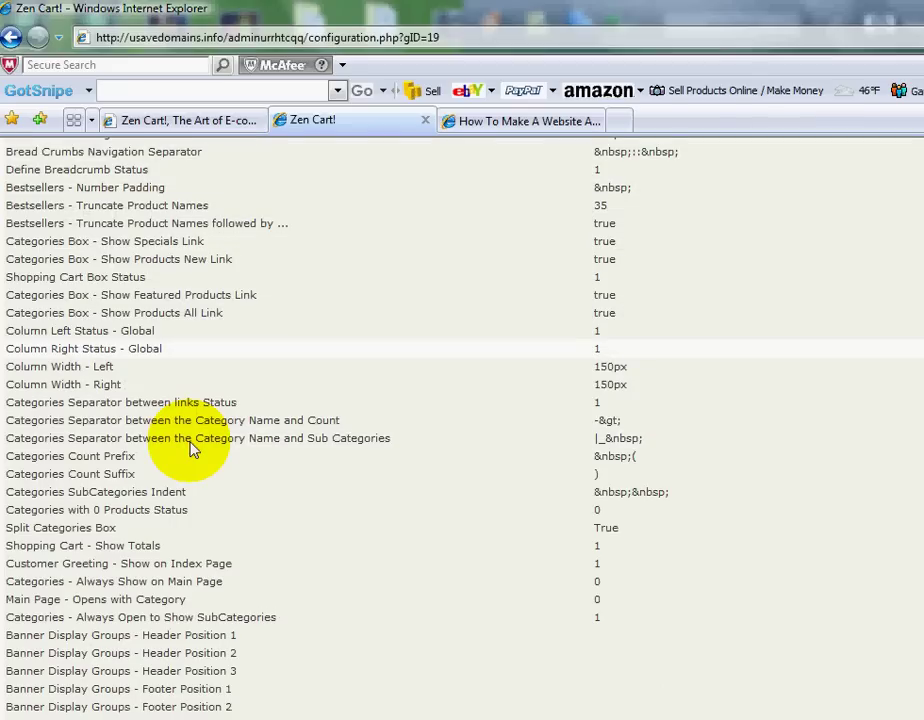
scroll(192, 447, down, 2)
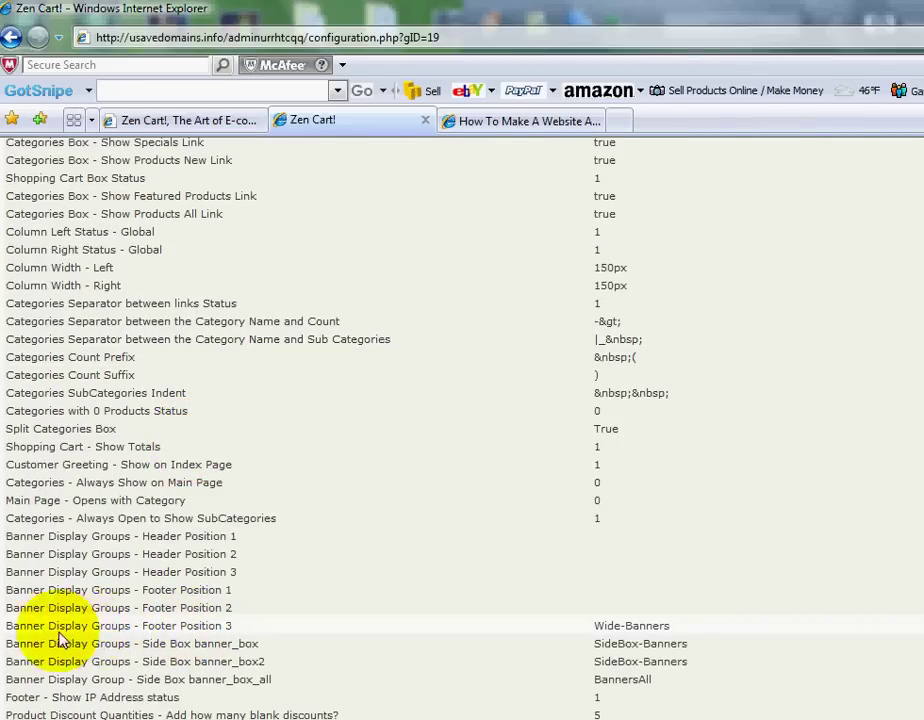
Delete 'Wide-Banners' from the Footer Position 3 banner group and save it empty.
click(200, 628)
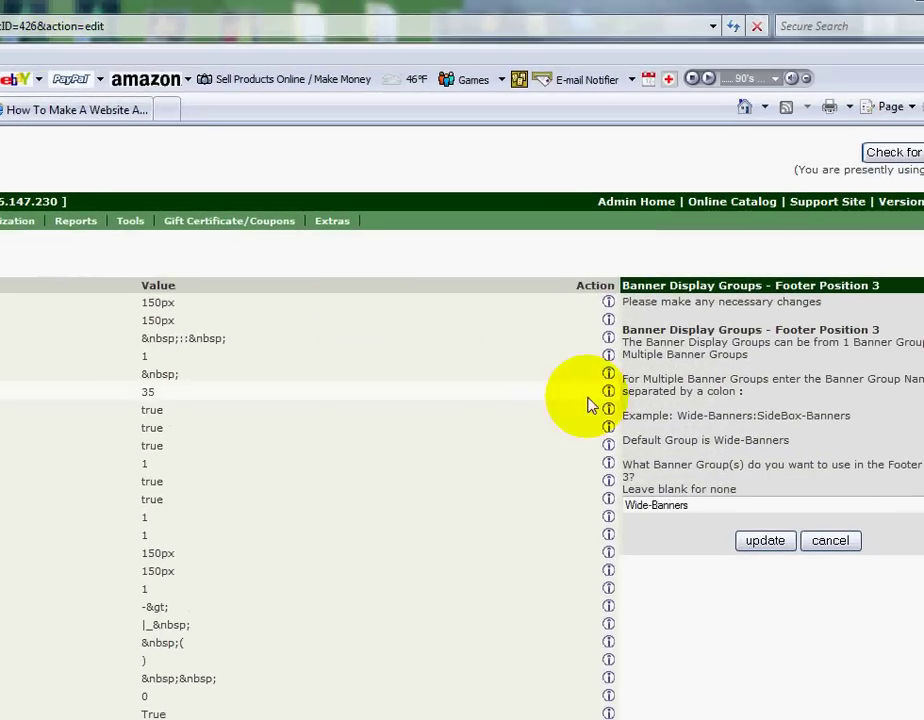
drag(699, 514, 632, 506)
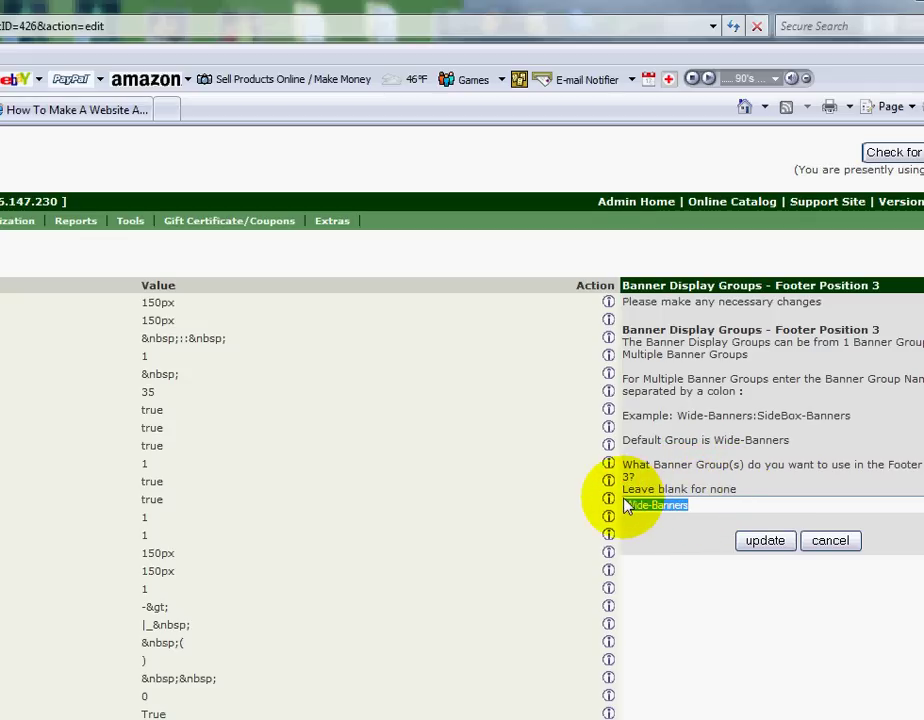
key(Delete)
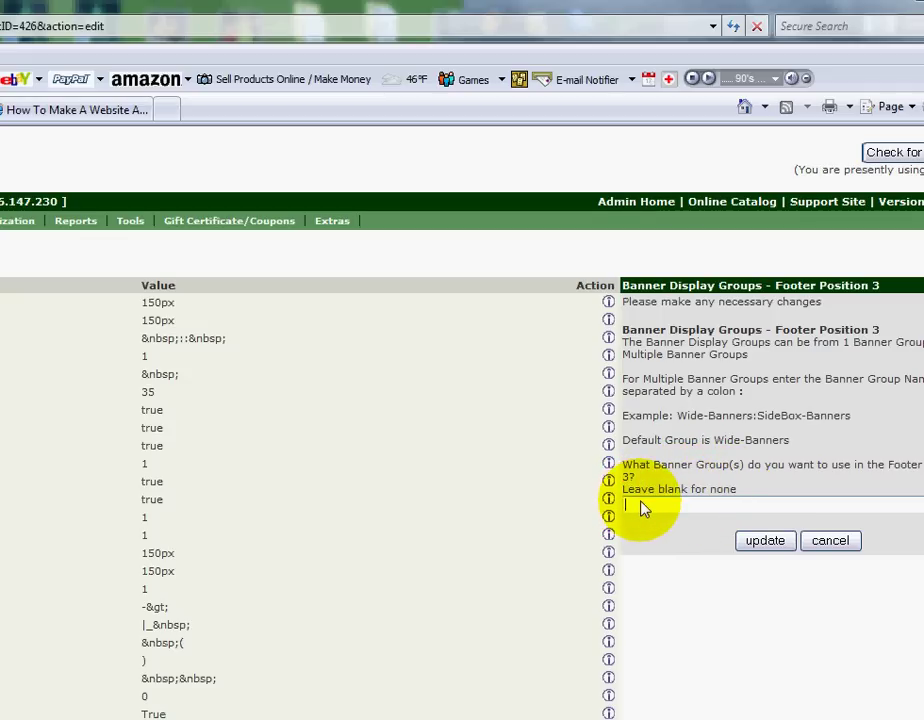
click(766, 541)
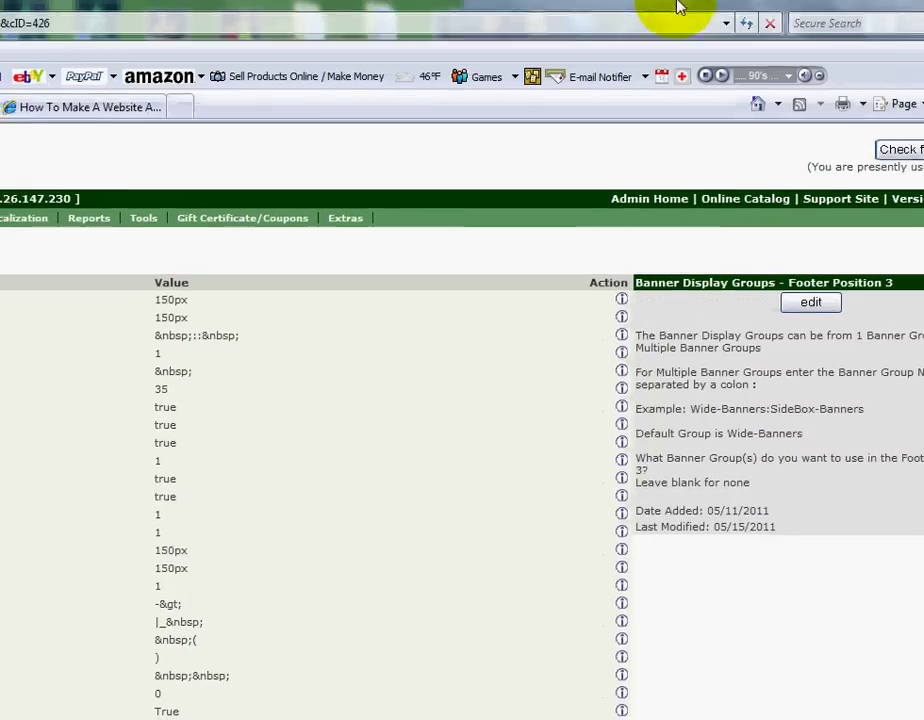